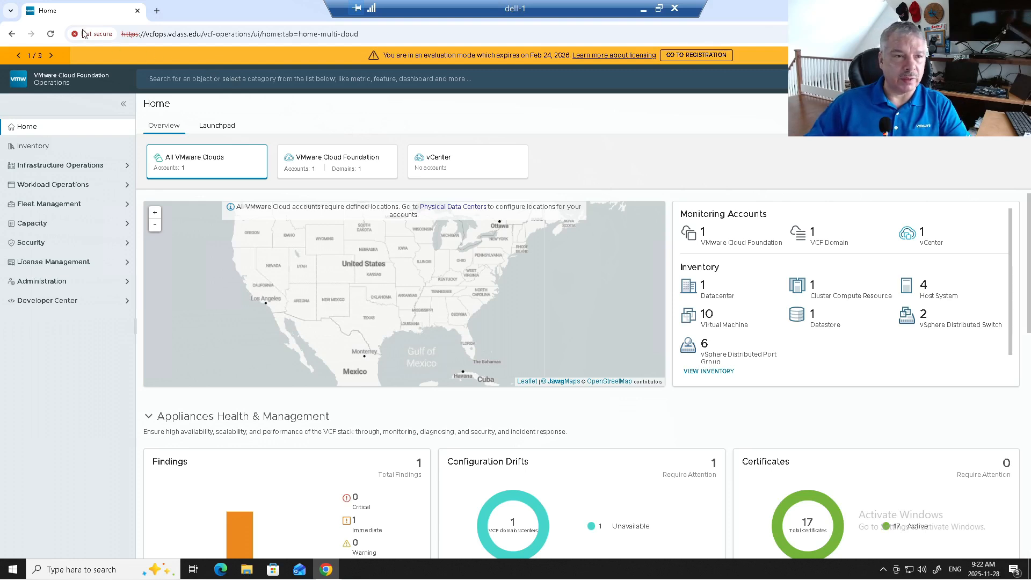
# - Confirm the sa-nsxmgr-01.vclass.edu certificate was issued by the sa-vcsa-01.vclass.edu CA, then close its tab
pyautogui.click(157, 11)
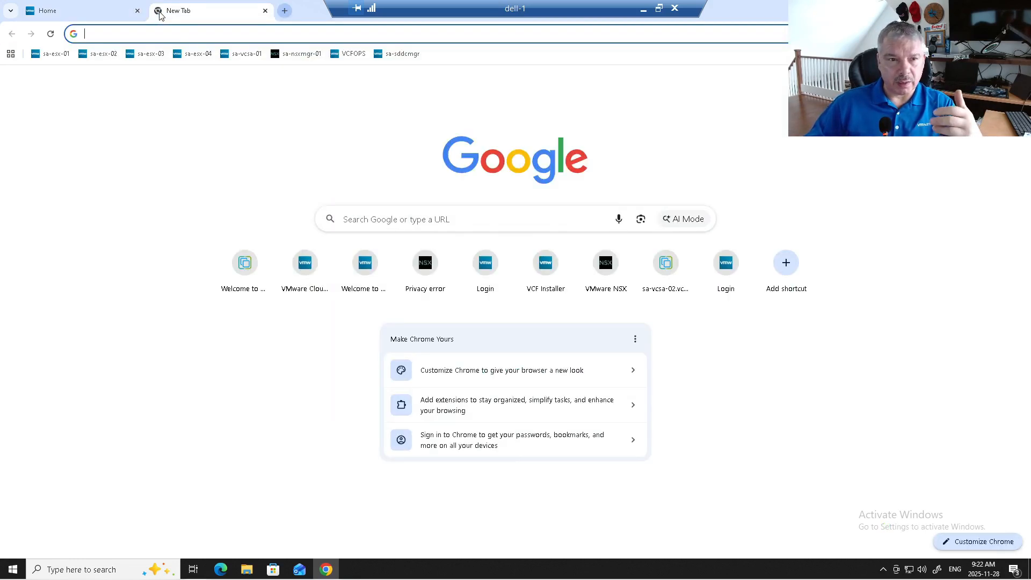
pyautogui.click(299, 54)
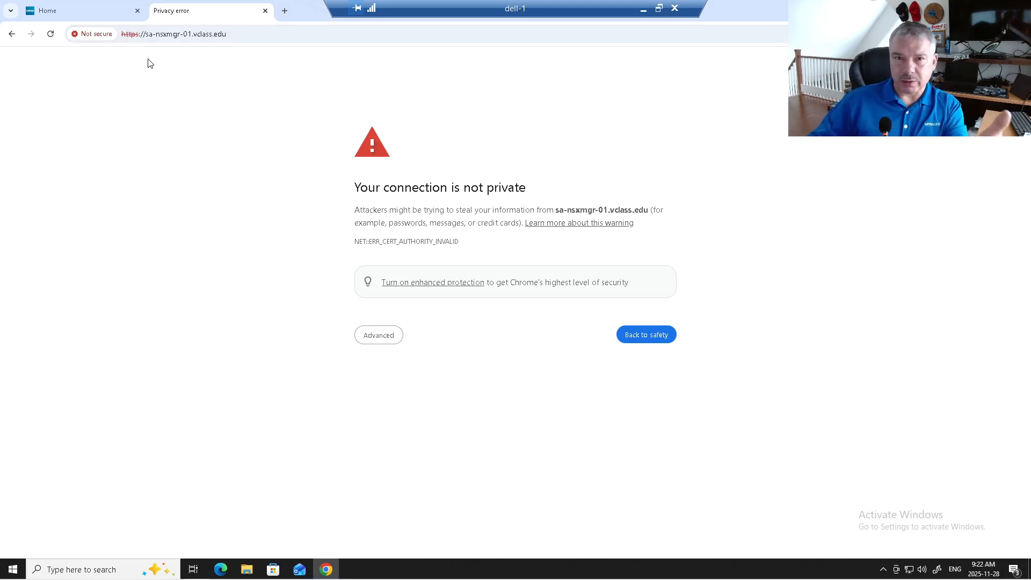
pyautogui.click(94, 34)
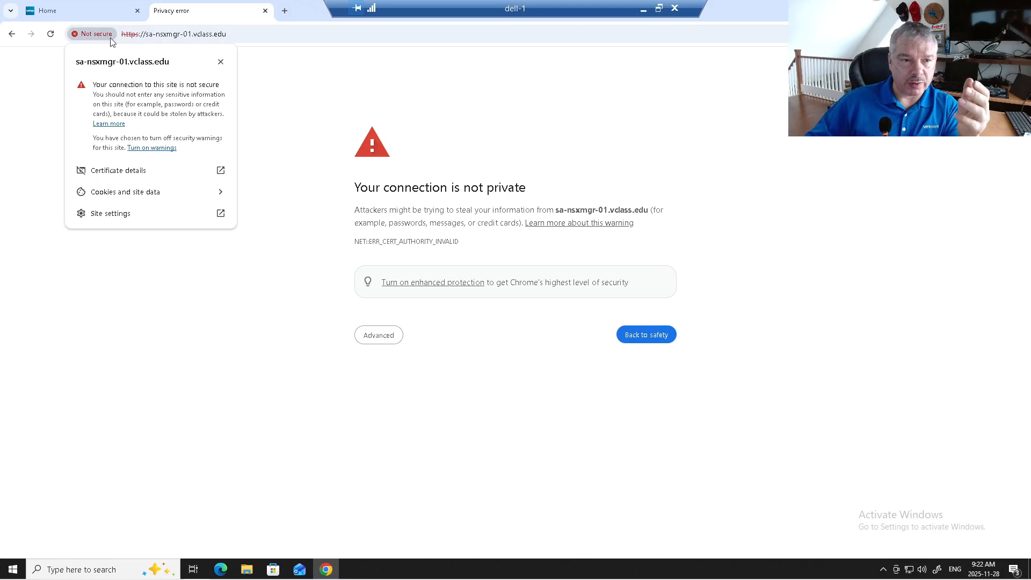
pyautogui.click(144, 173)
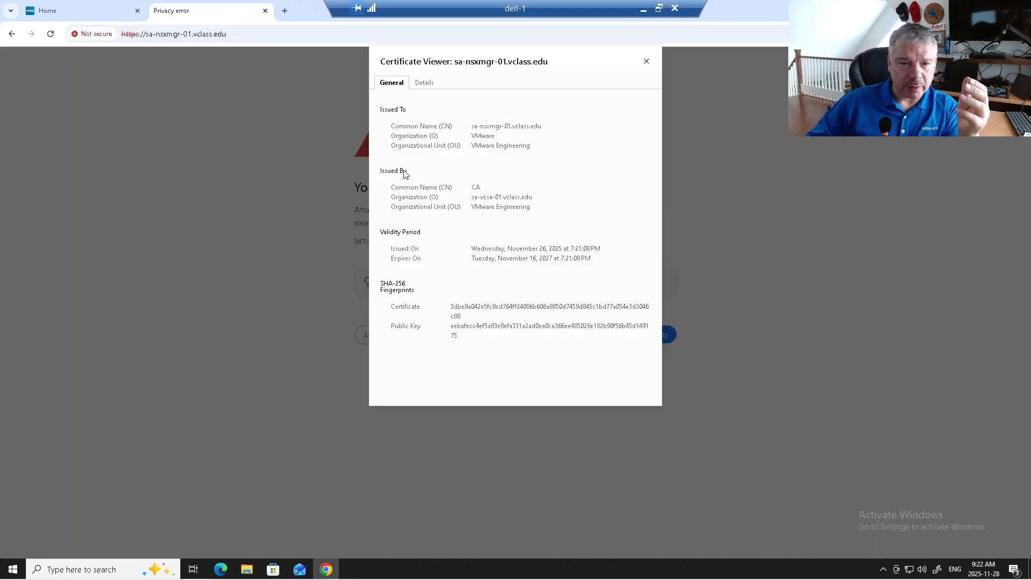
pyautogui.moveTo(384, 181); pyautogui.dragTo(470, 186)
pyautogui.click(470, 186)
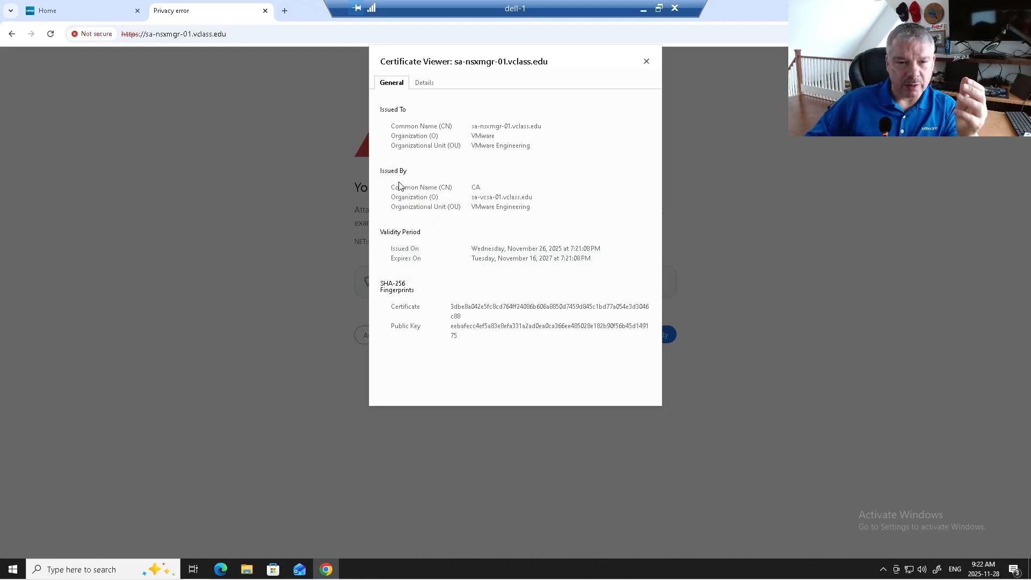
pyautogui.moveTo(392, 188); pyautogui.dragTo(542, 206)
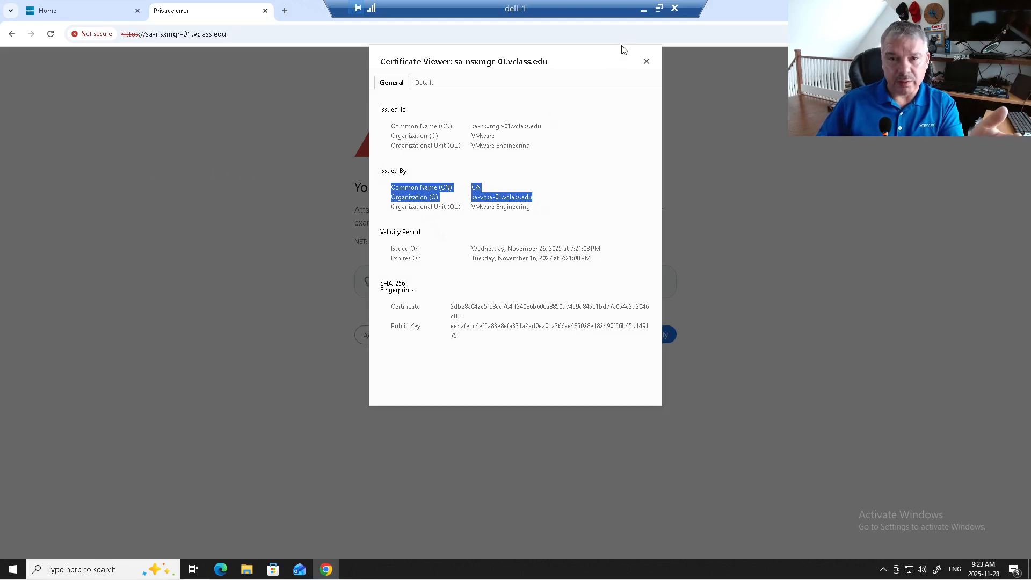
pyautogui.click(646, 61)
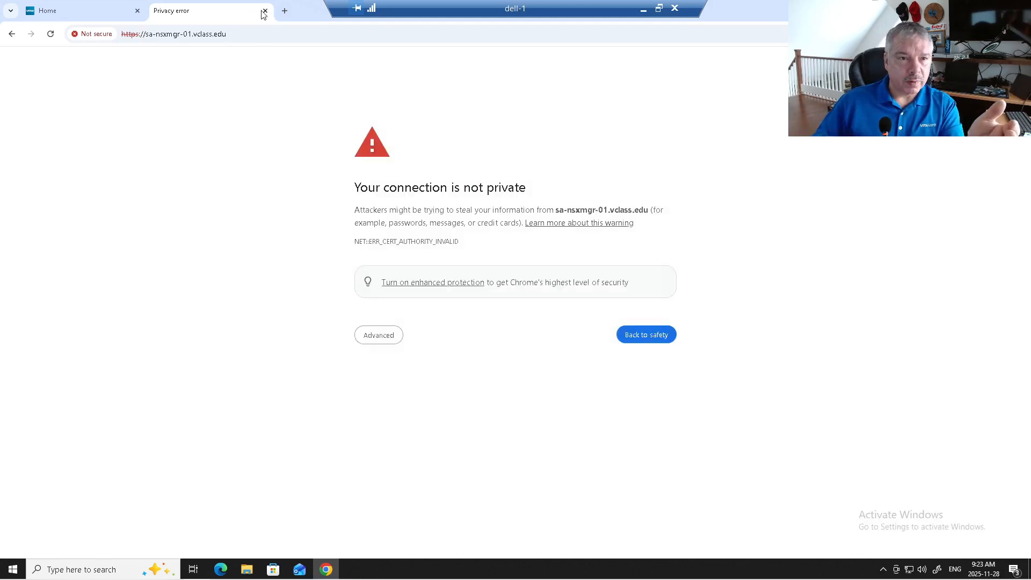
pyautogui.click(265, 11)
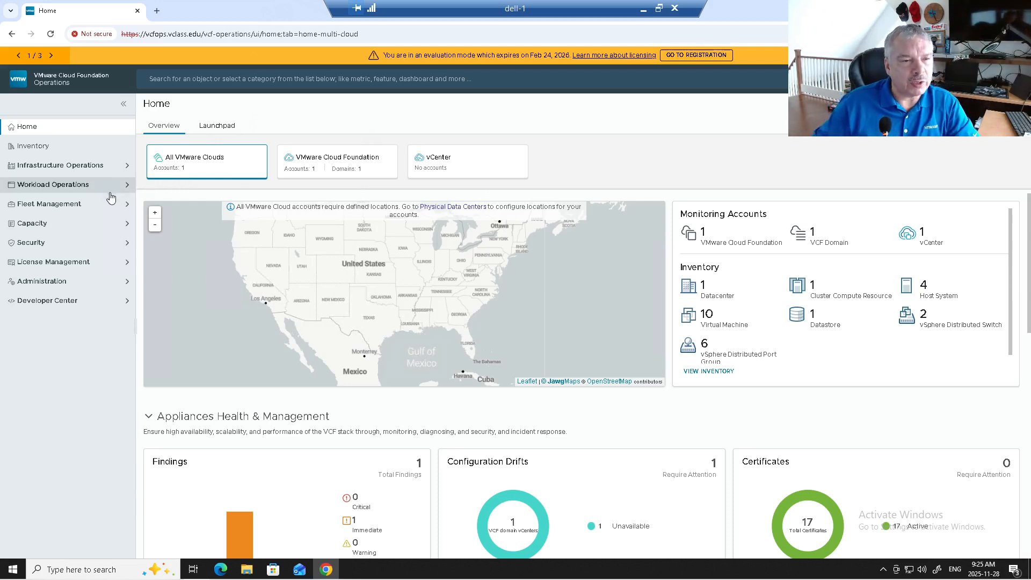
# - Expand Fleet Management in the left navigation
pyautogui.click(91, 206)
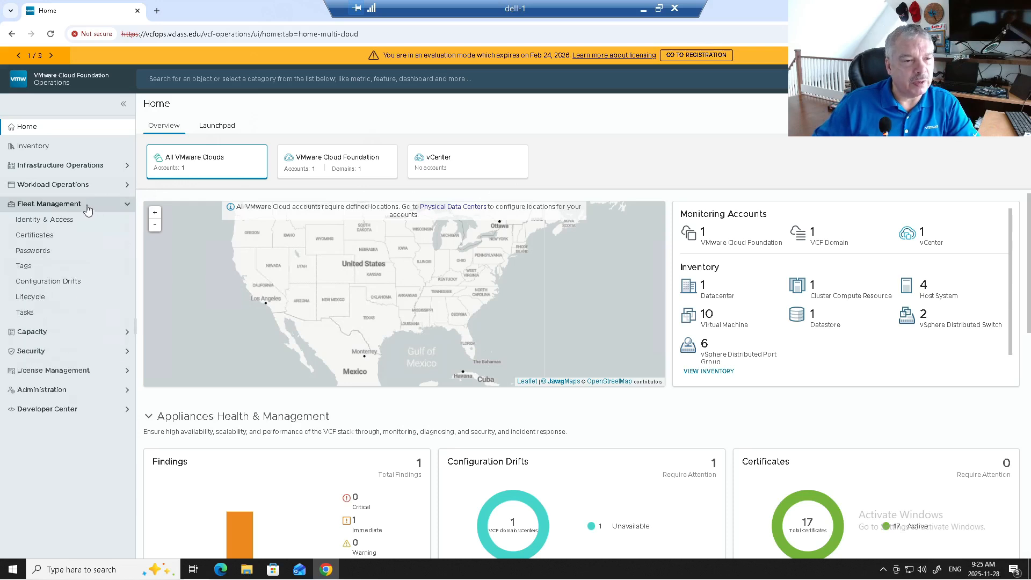
# - Open Fleet Management Certificates and select MYvcf-Instance to list its 11 certificates
pyautogui.click(38, 235)
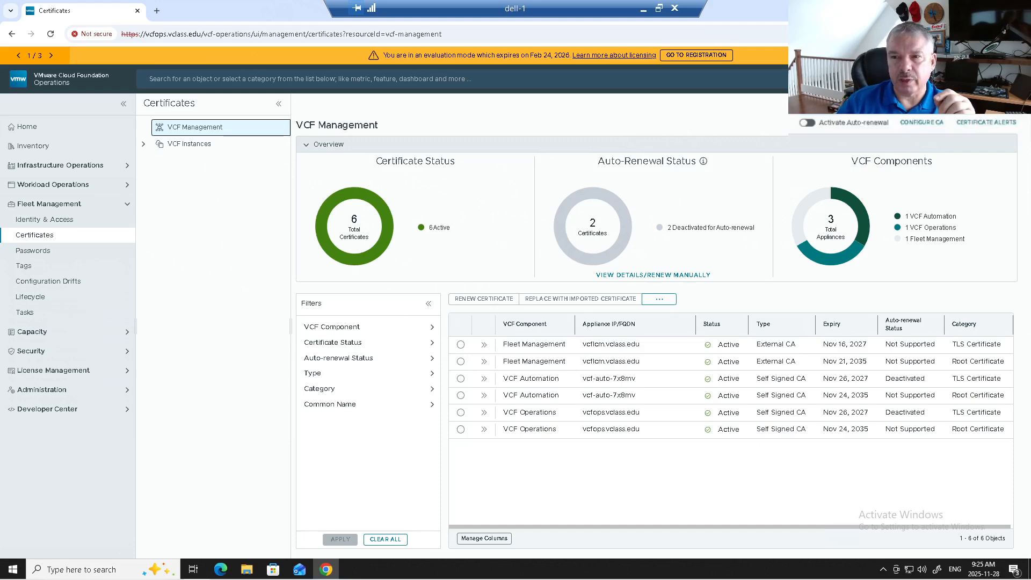
pyautogui.click(921, 123)
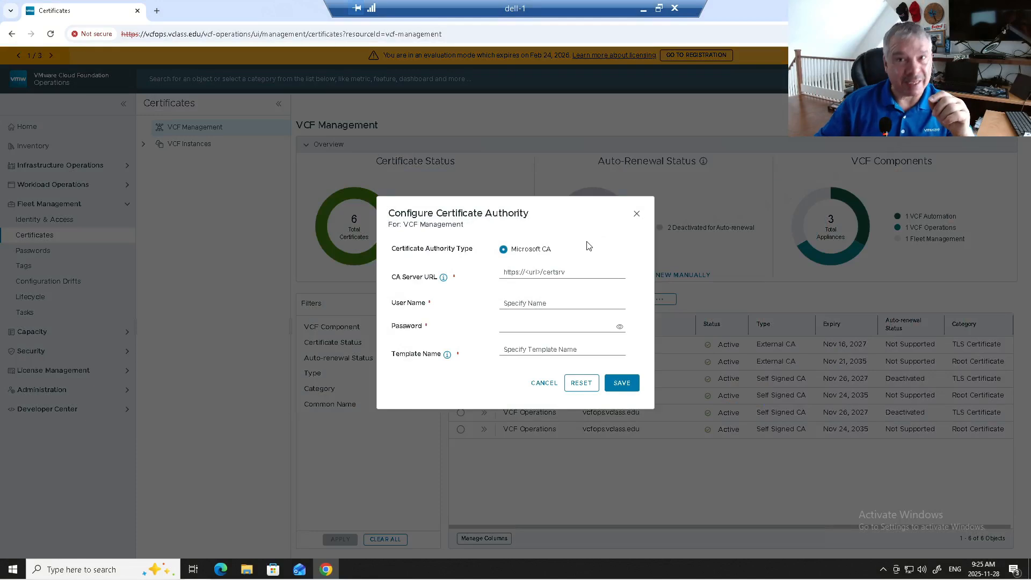
pyautogui.click(540, 384)
pyautogui.click(190, 146)
pyautogui.click(189, 160)
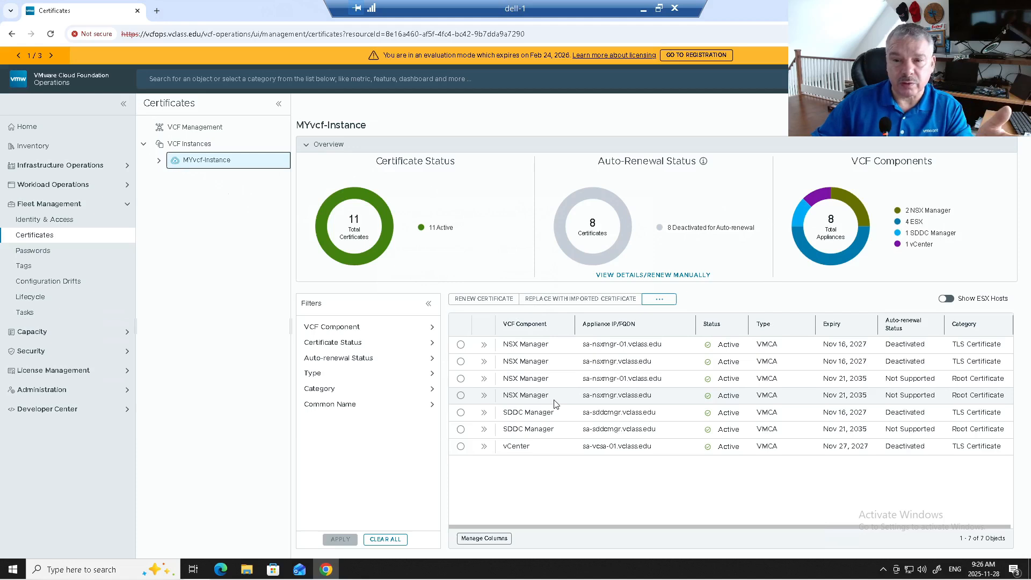
# - Show ESX host certificates for MYvcf-Instance and bring up its Configure CA dialog
pyautogui.click(950, 299)
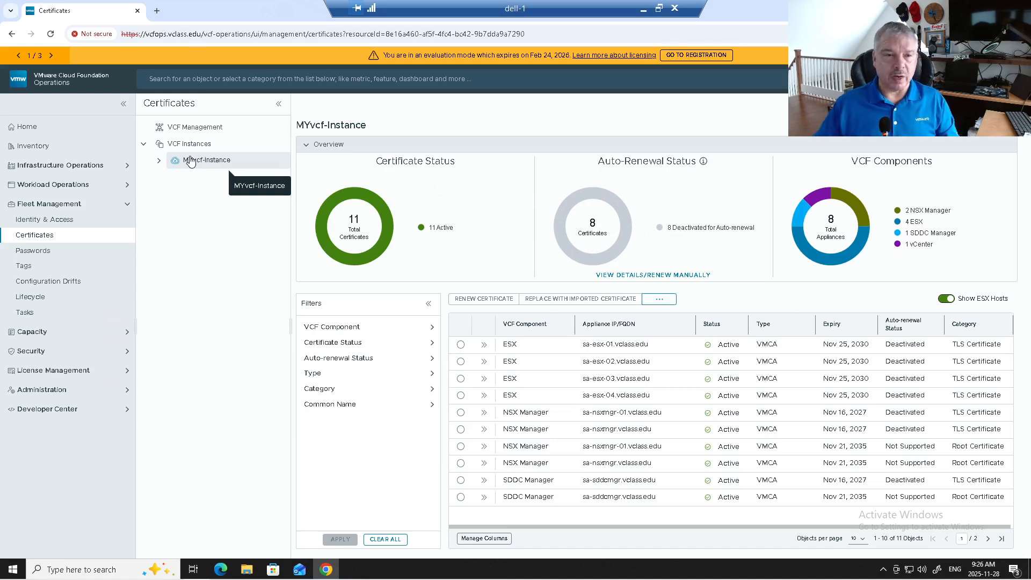
pyautogui.click(195, 128)
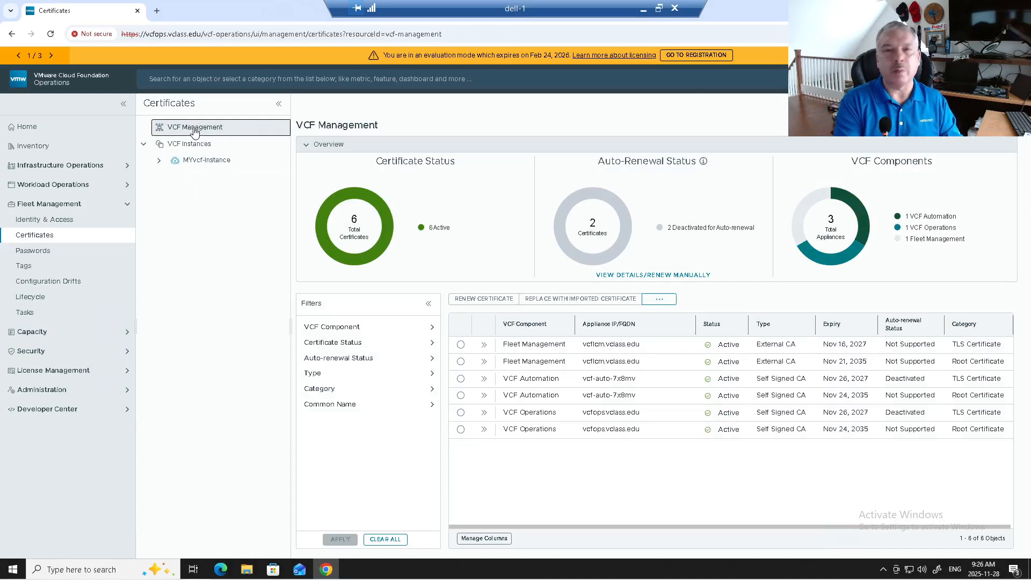
pyautogui.click(217, 169)
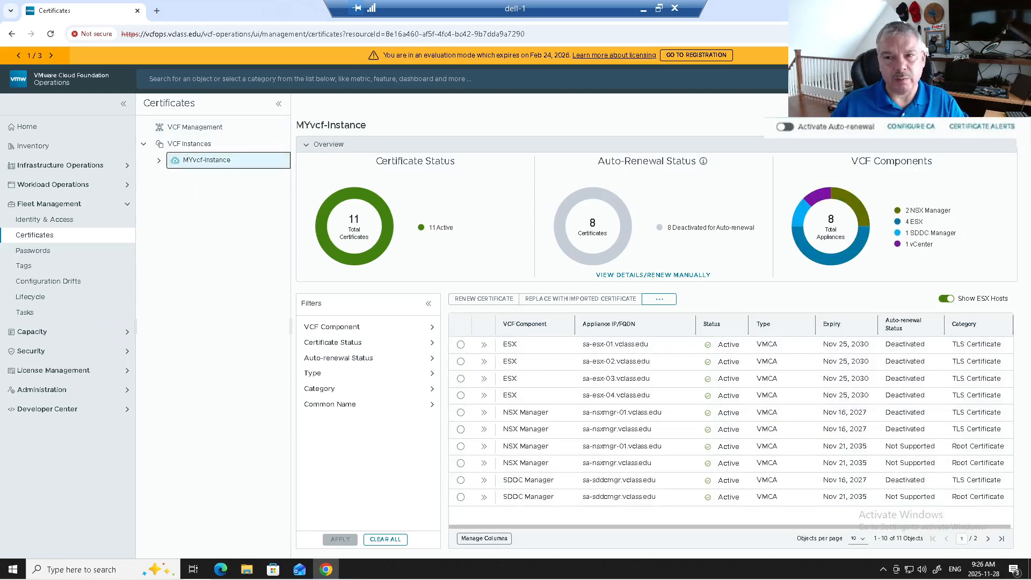
pyautogui.click(911, 127)
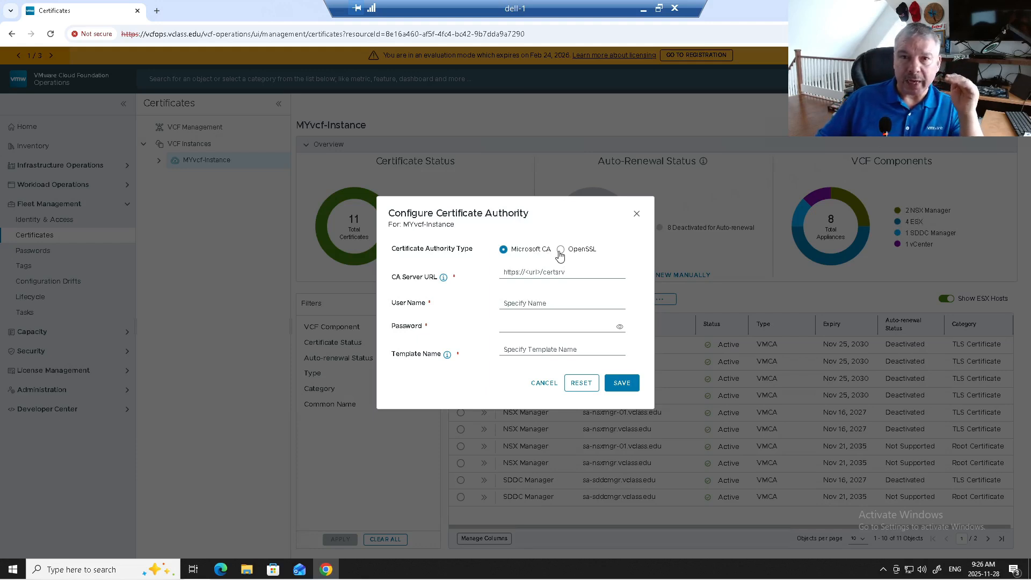
# - Compare the OpenSSL authority type, then set it back to Microsoft CA
pyautogui.click(560, 250)
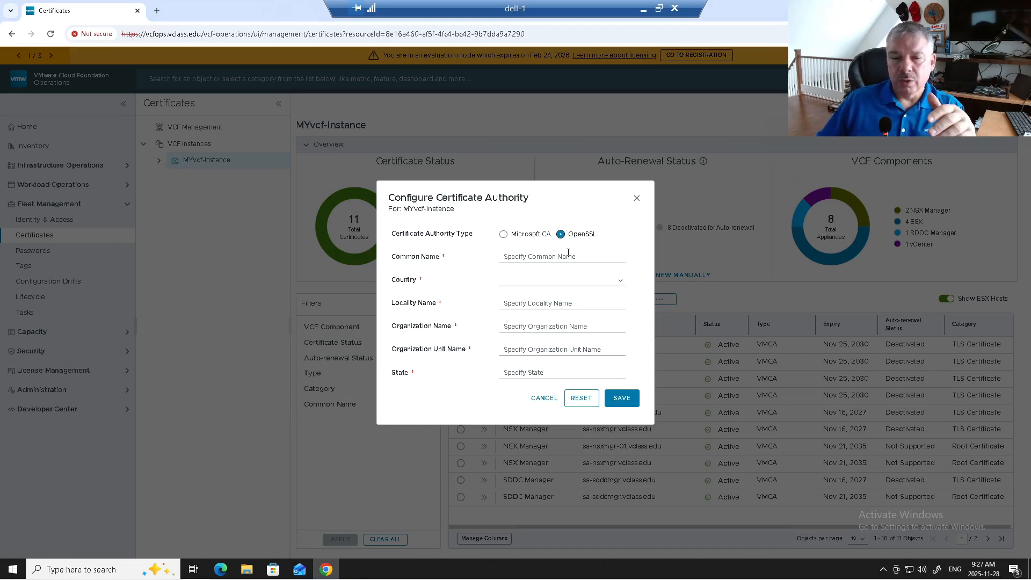
pyautogui.click(525, 234)
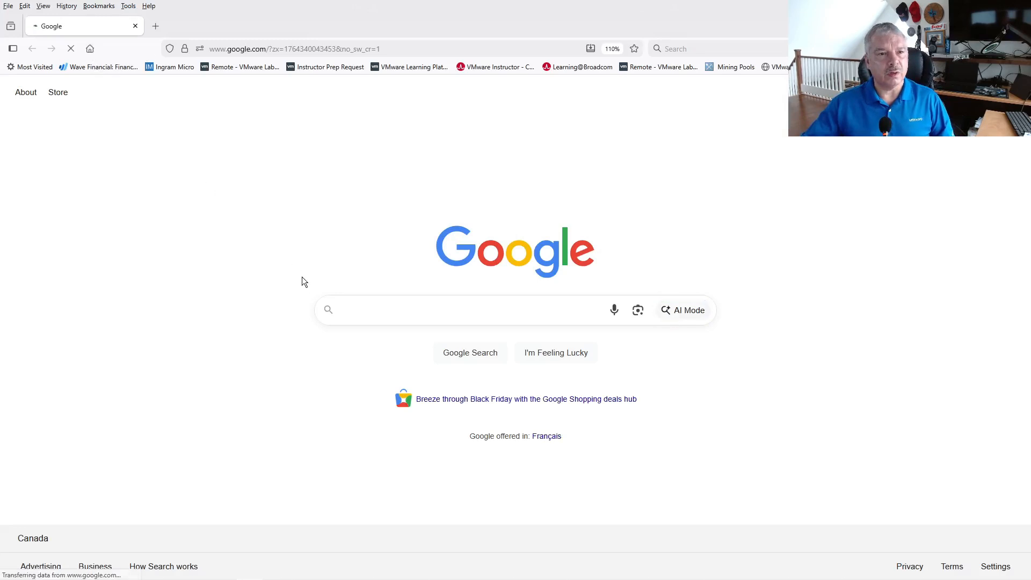
# - Search Google for 'set ms ca vcf9' and open Broadcom's certificate authority configuration guide
pyautogui.click(347, 308)
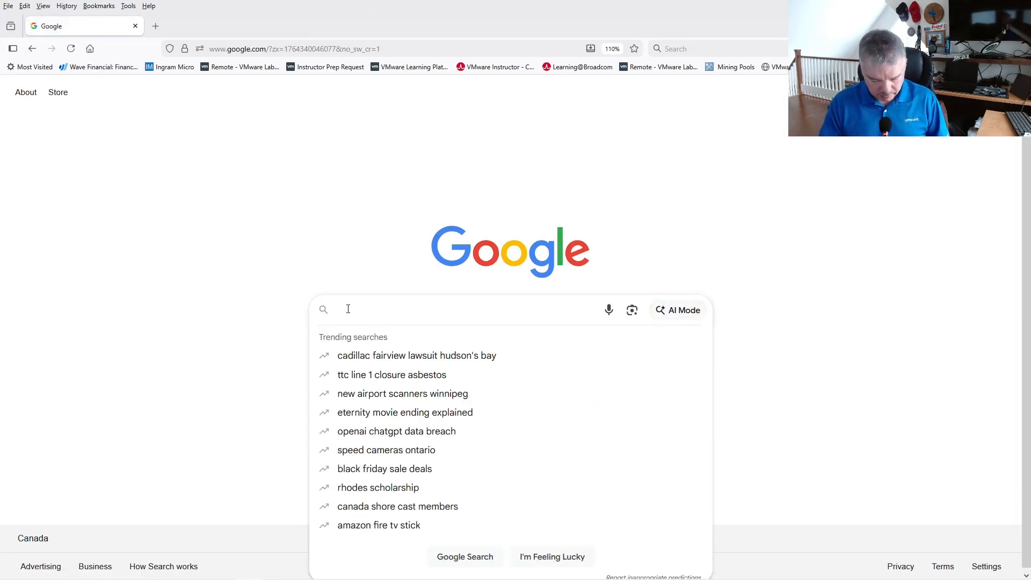
pyautogui.write('set ms ca vcf9')
pyautogui.press('Return')
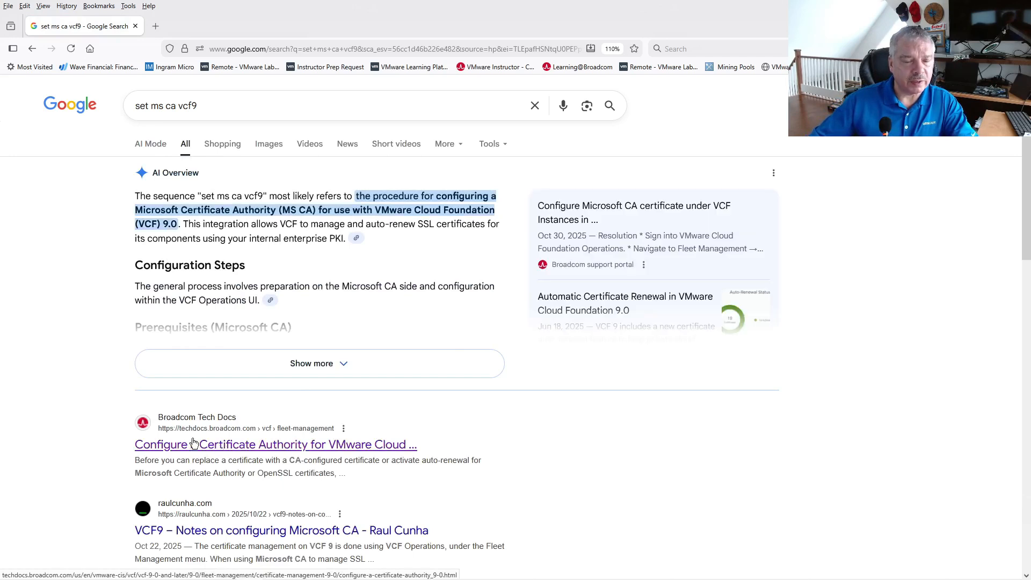
pyautogui.click(270, 450)
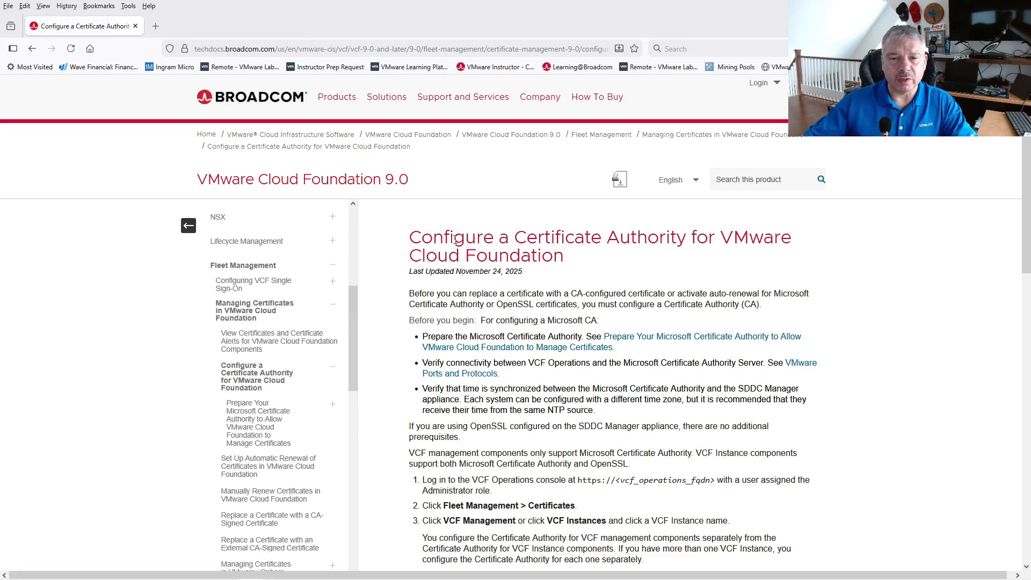
pyautogui.moveTo(451, 239); pyautogui.dragTo(585, 272)
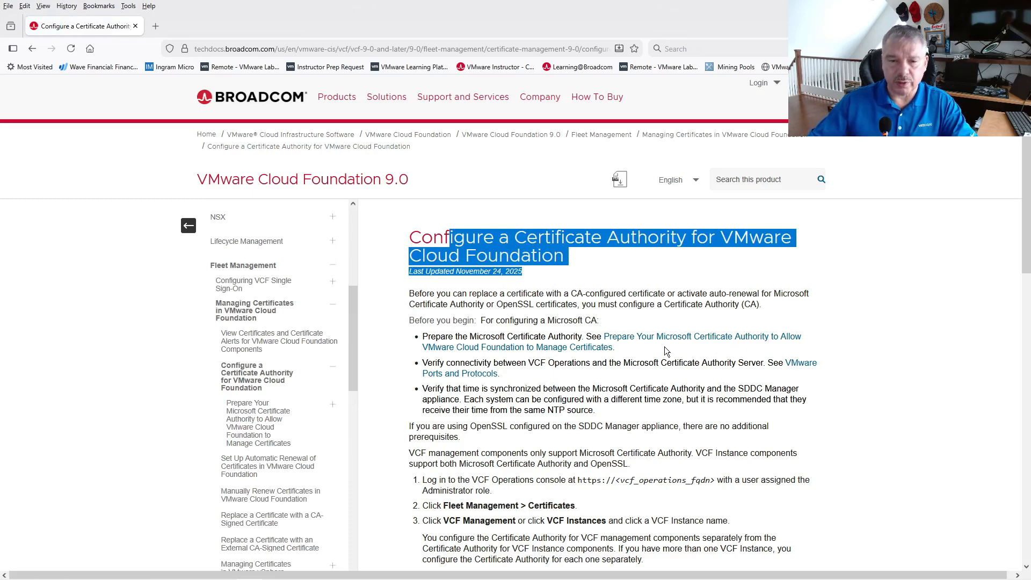
# - Read the Microsoft CA preparation, role installation and basic authentication pages
pyautogui.click(623, 339)
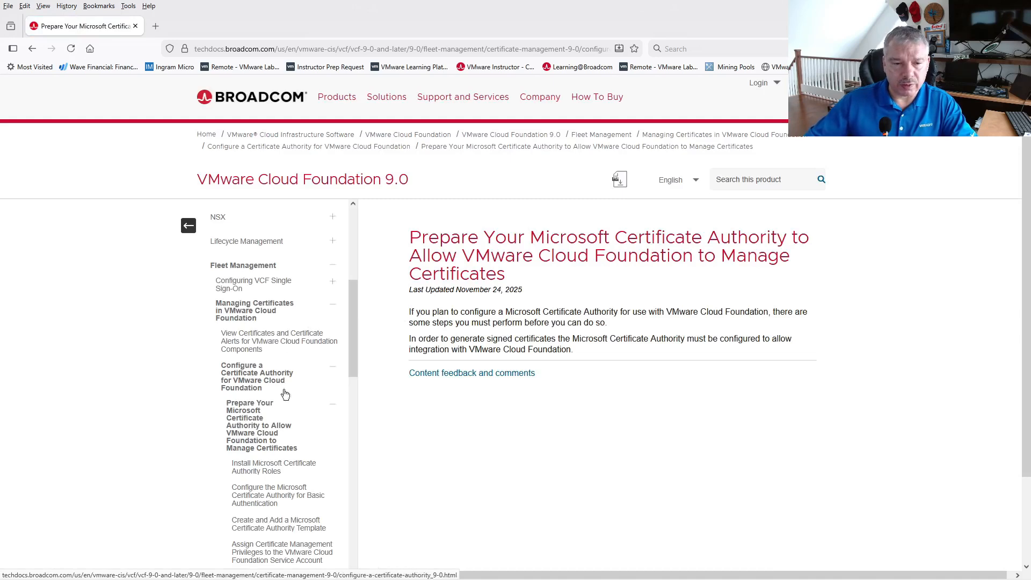
pyautogui.click(282, 466)
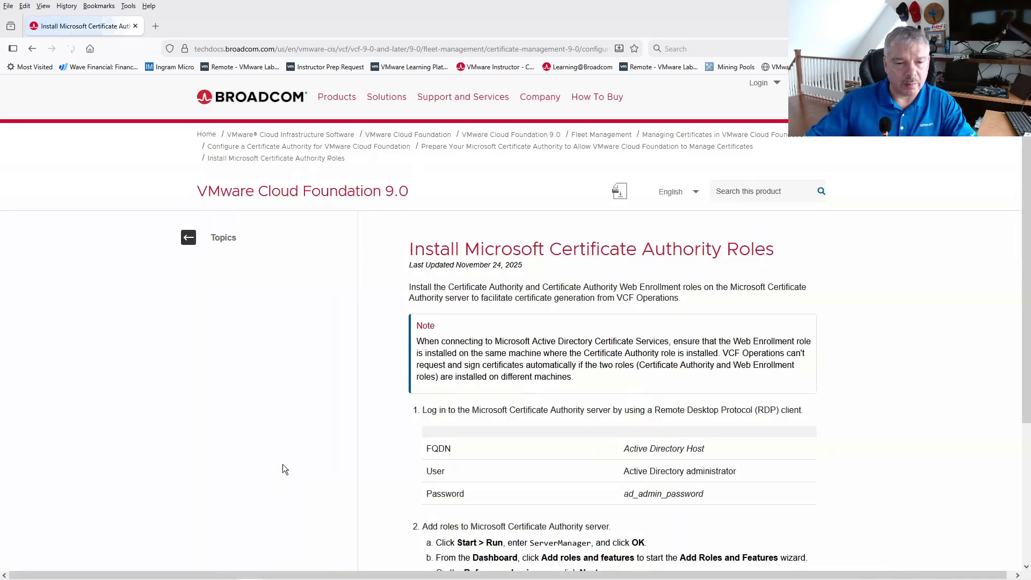
pyautogui.scroll(-4, 419, 416)
pyautogui.moveTo(434, 352); pyautogui.dragTo(480, 437)
pyautogui.scroll(2, 252, 236)
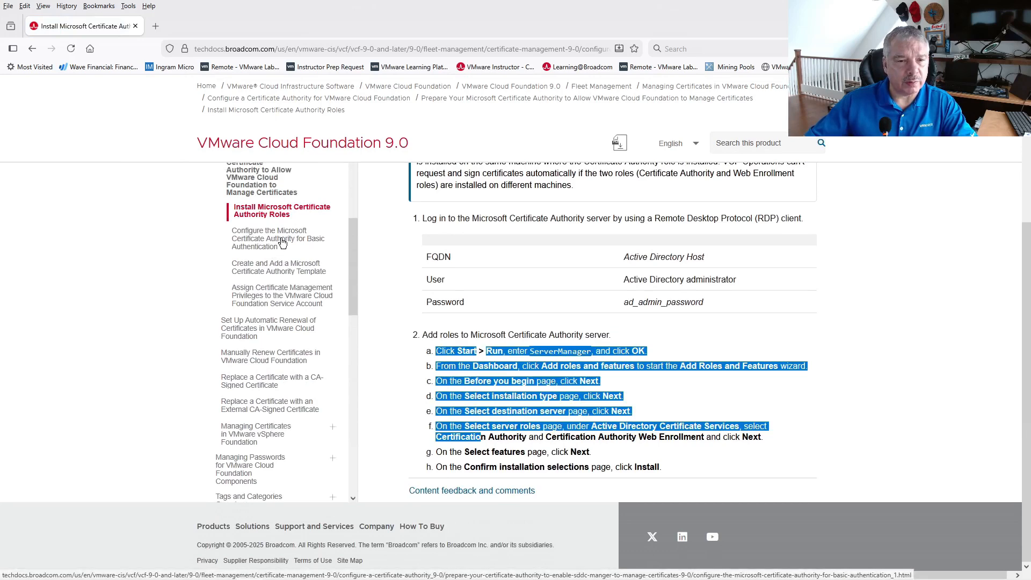
pyautogui.click(281, 242)
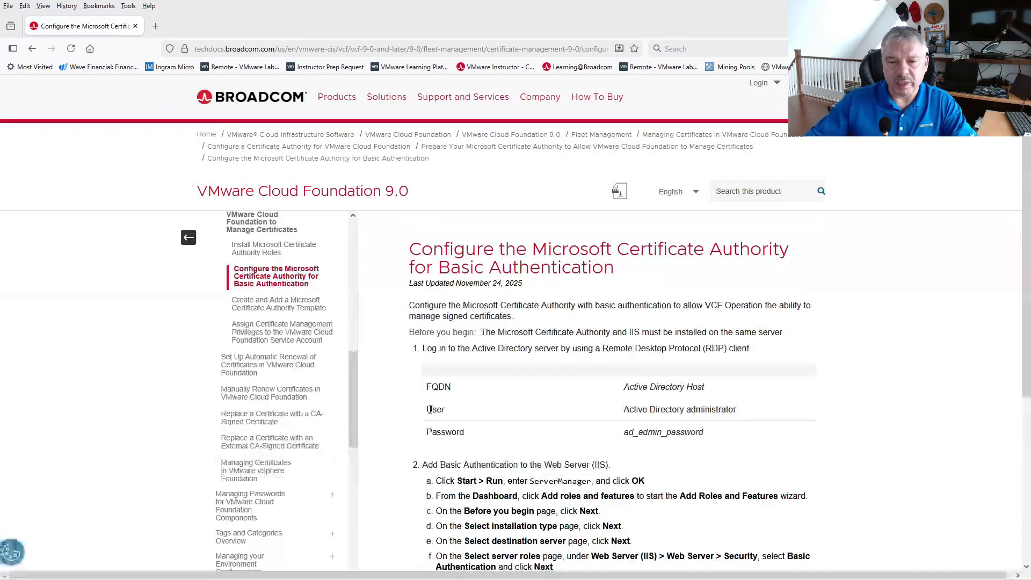
pyautogui.scroll(-3, 429, 414)
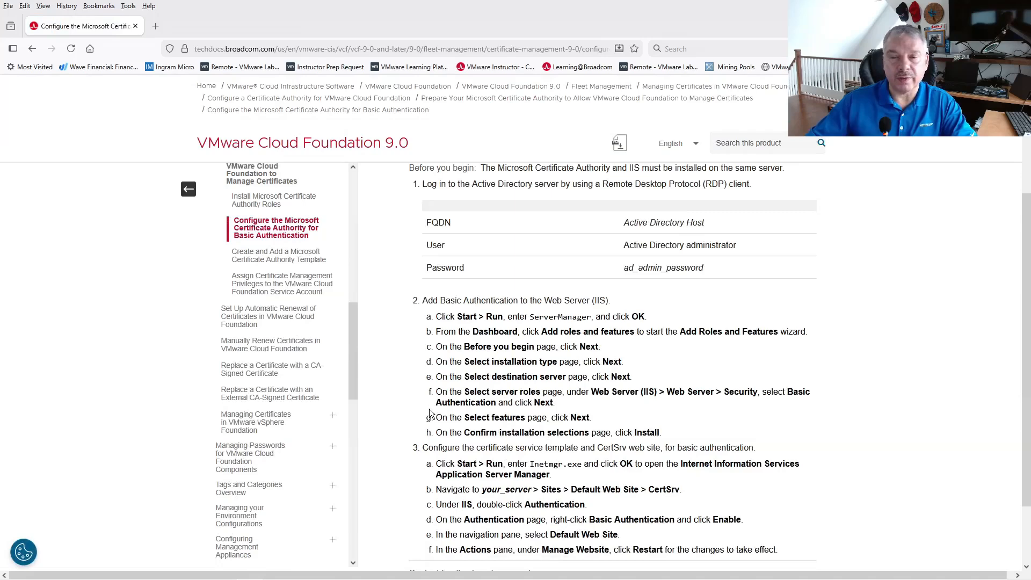
pyautogui.moveTo(402, 335); pyautogui.dragTo(496, 433)
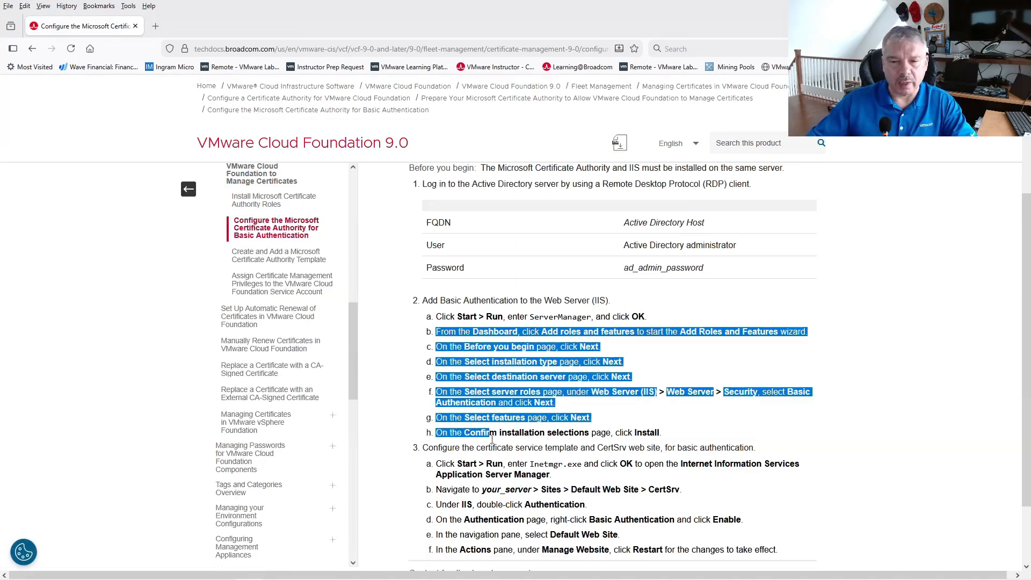
# - Read the Create and Add a Microsoft Certificate Authority Template page, then close the documentation window
pyautogui.click(289, 262)
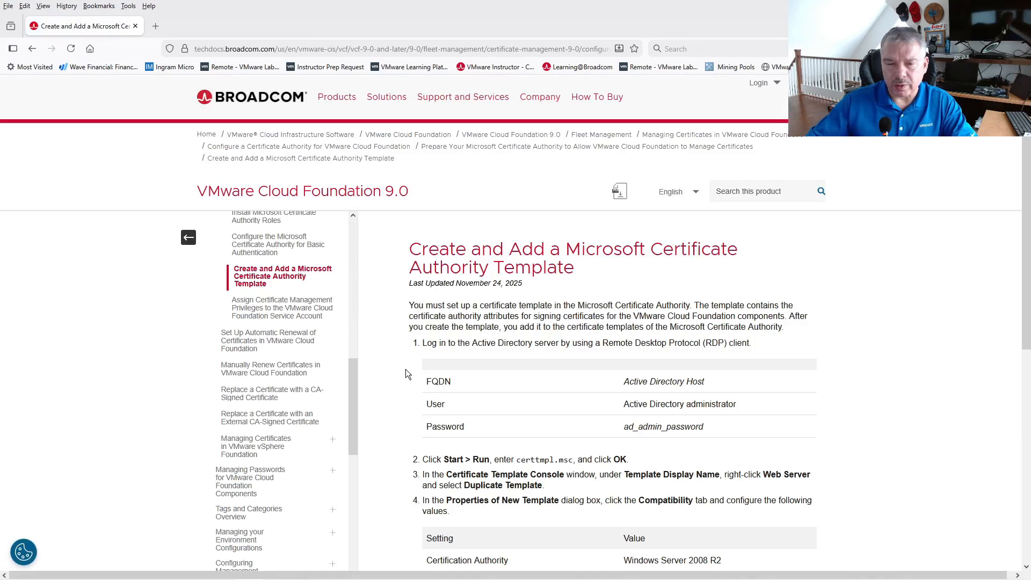
pyautogui.scroll(-2, 411, 411)
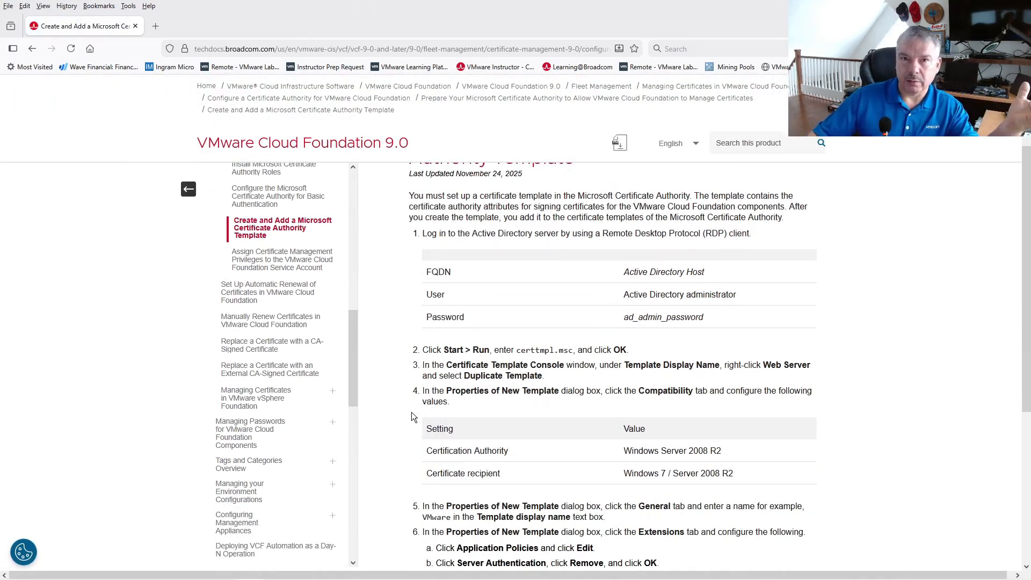
pyautogui.click(135, 26)
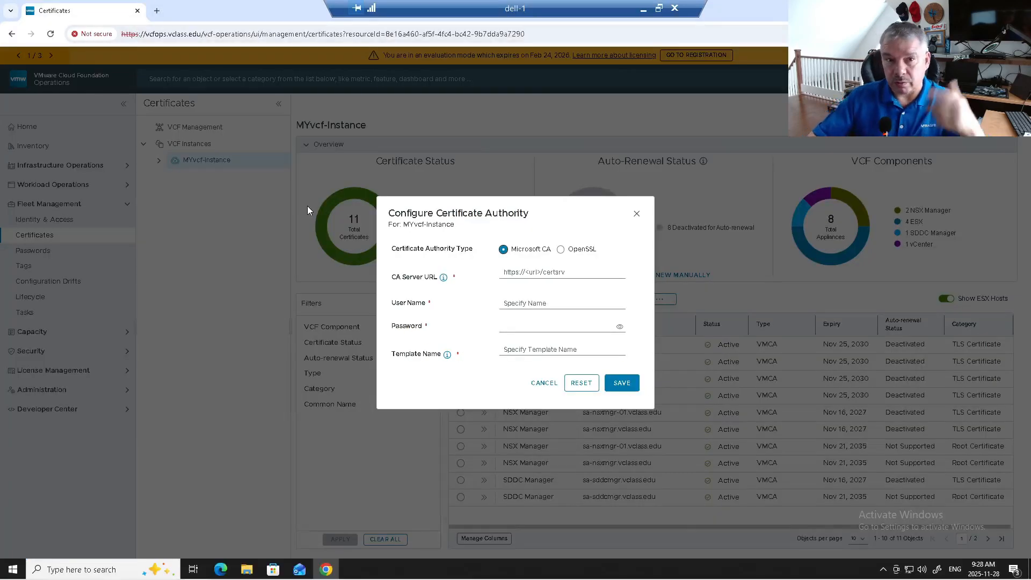
pyautogui.click(536, 273)
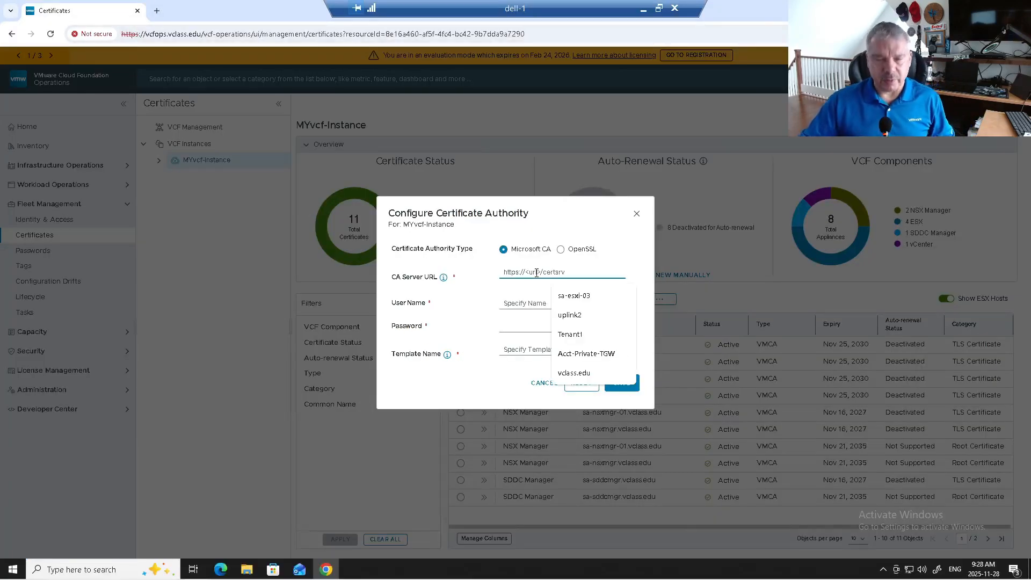
pyautogui.write('https://ns1.vclass.edu/certsrv')
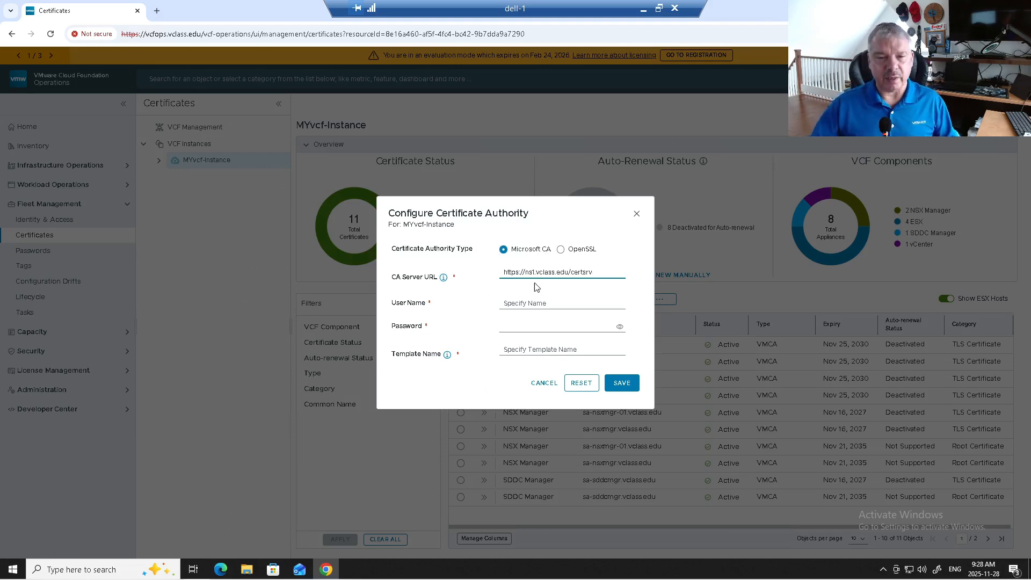
pyautogui.click(540, 302)
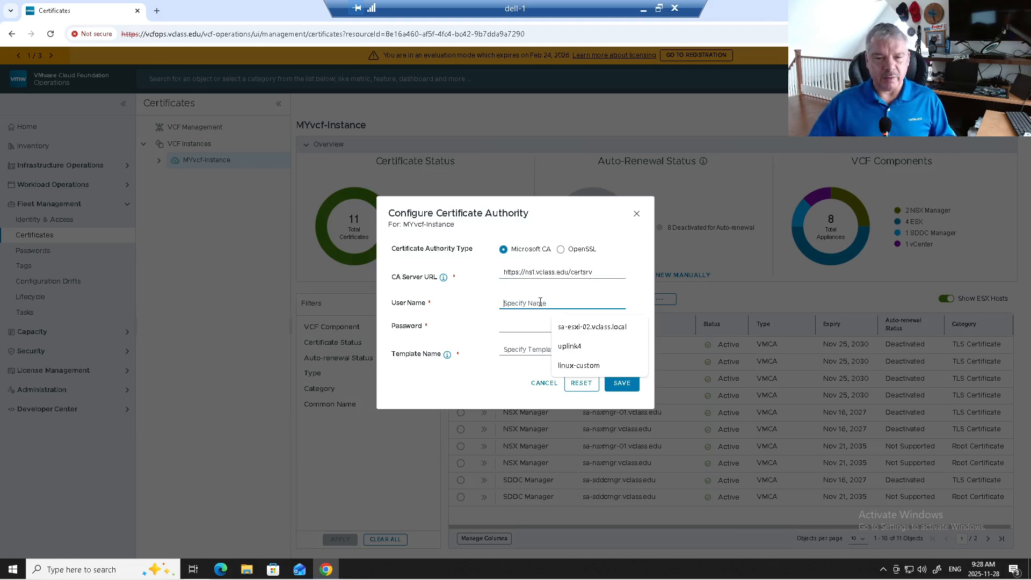
pyautogui.write('vcf')
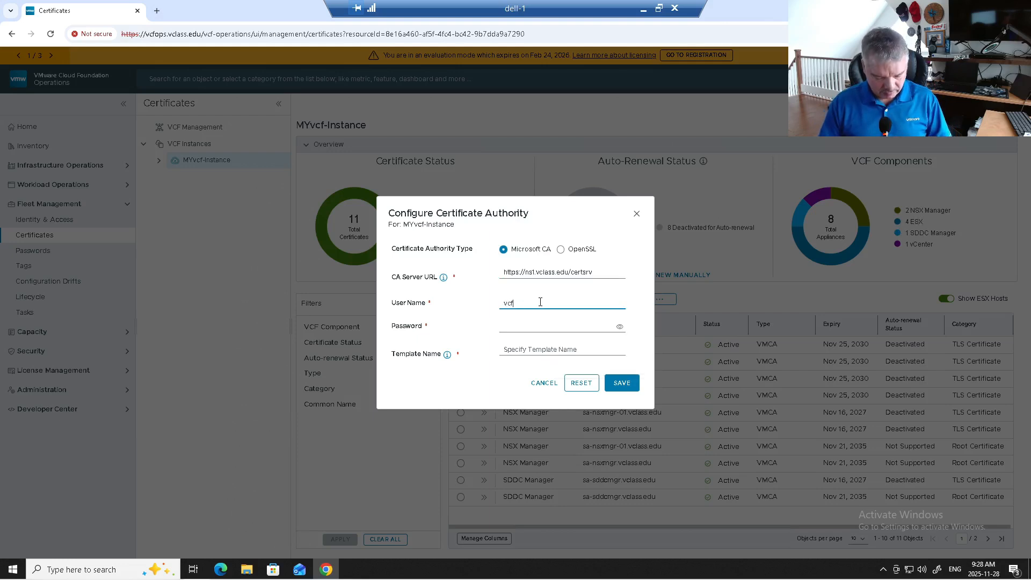
pyautogui.write('du')
pyautogui.press('Tab')
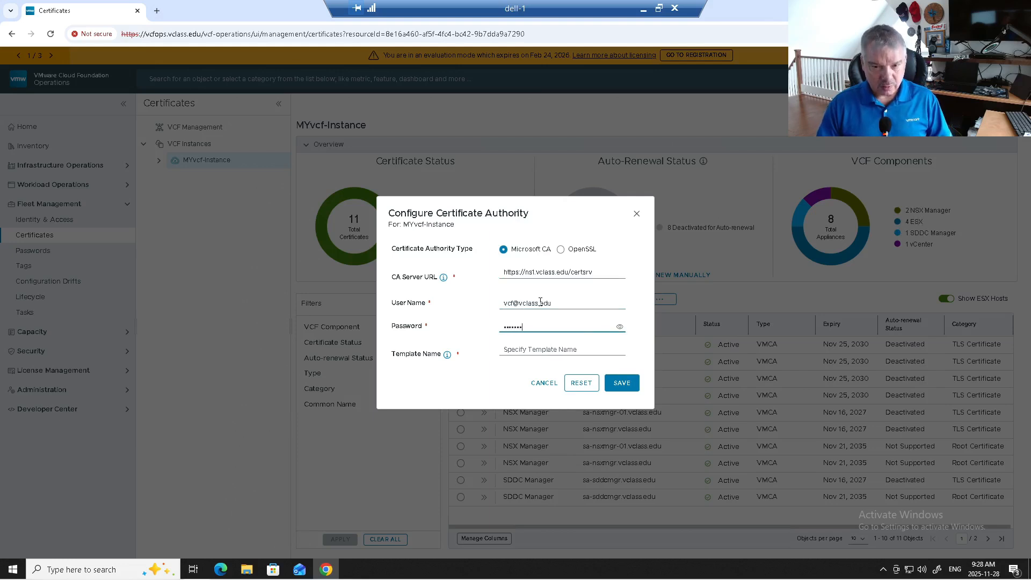
pyautogui.write('*****')
pyautogui.press('Tab')
pyautogui.press('Tab')
pyautogui.press('Tab')
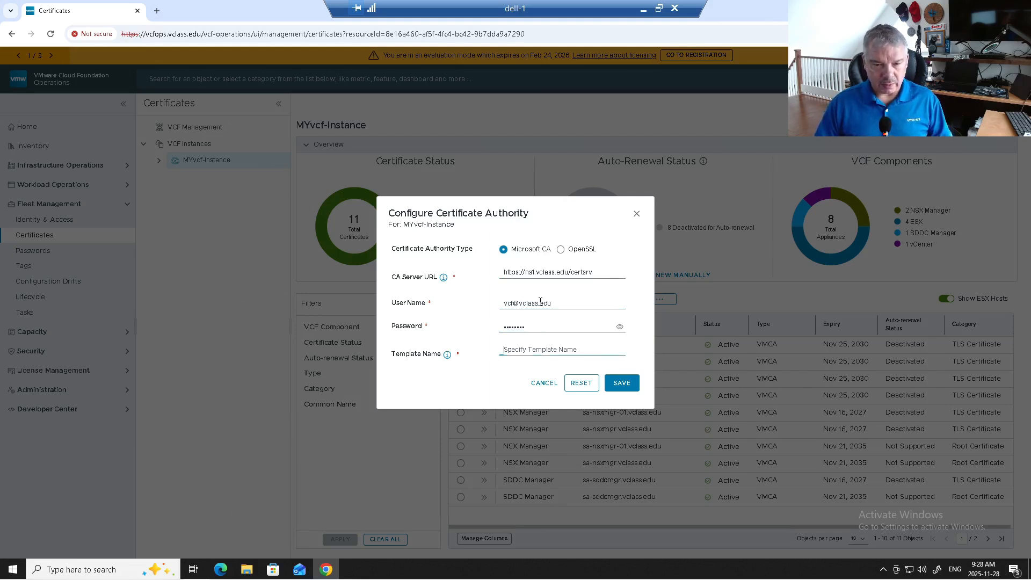
pyautogui.write('vcf')
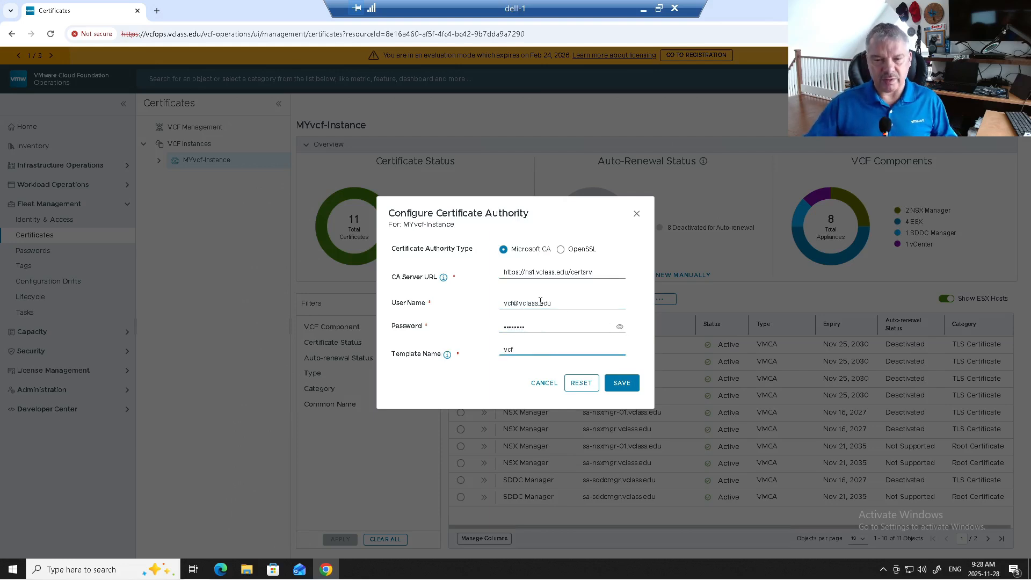
pyautogui.click(623, 382)
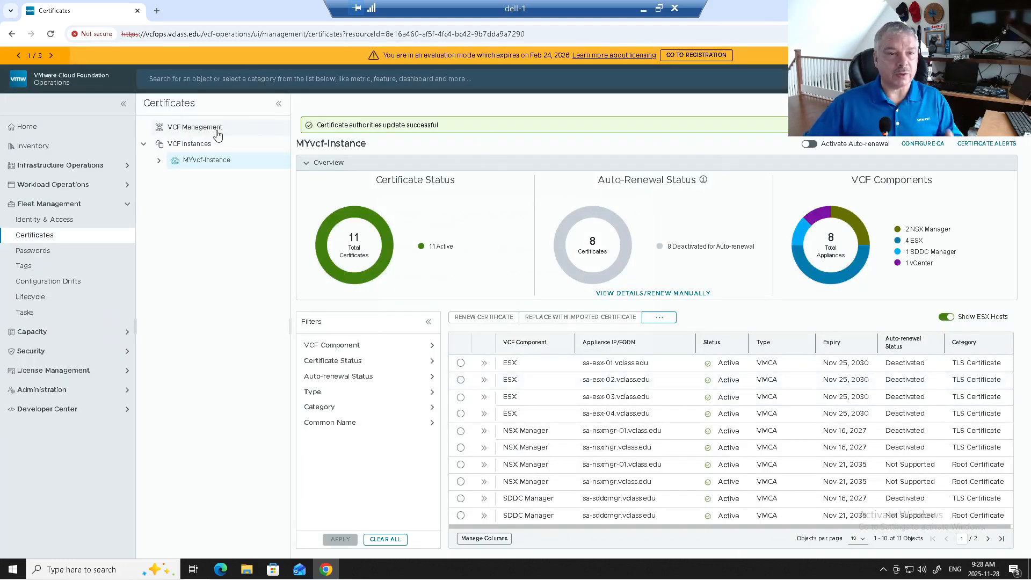
pyautogui.click(218, 131)
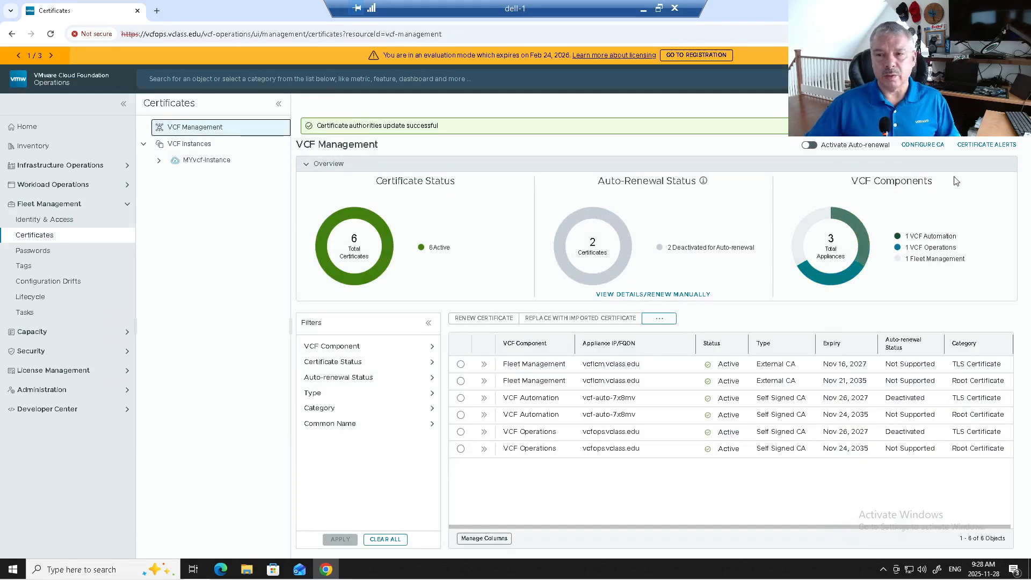
pyautogui.click(923, 145)
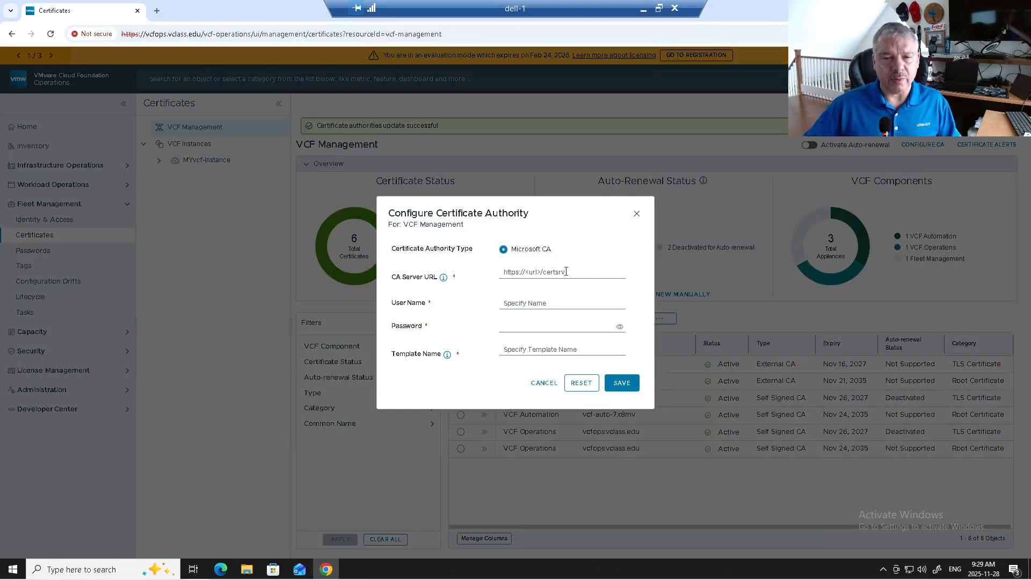
pyautogui.click(593, 274)
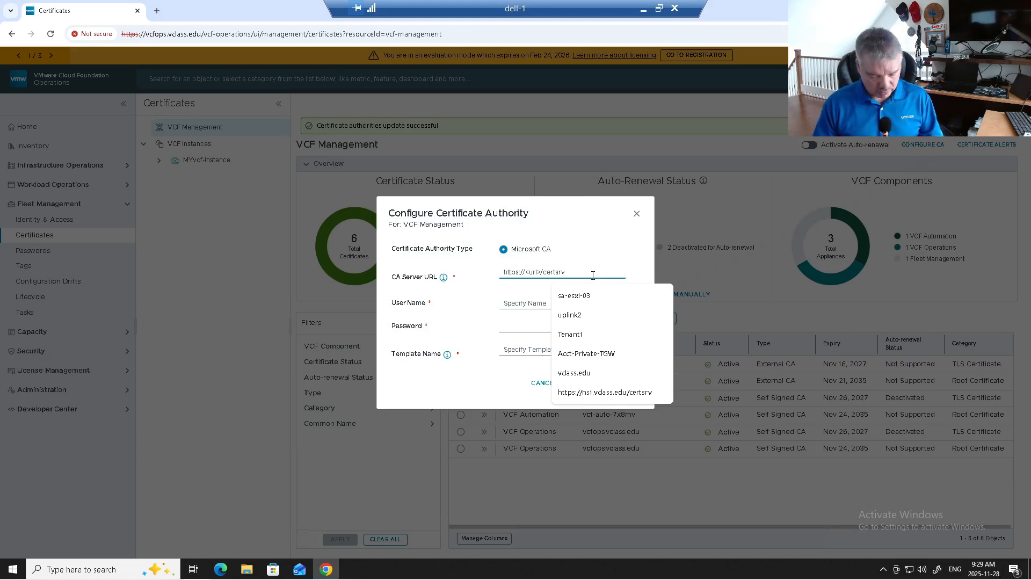
pyautogui.write('https:')
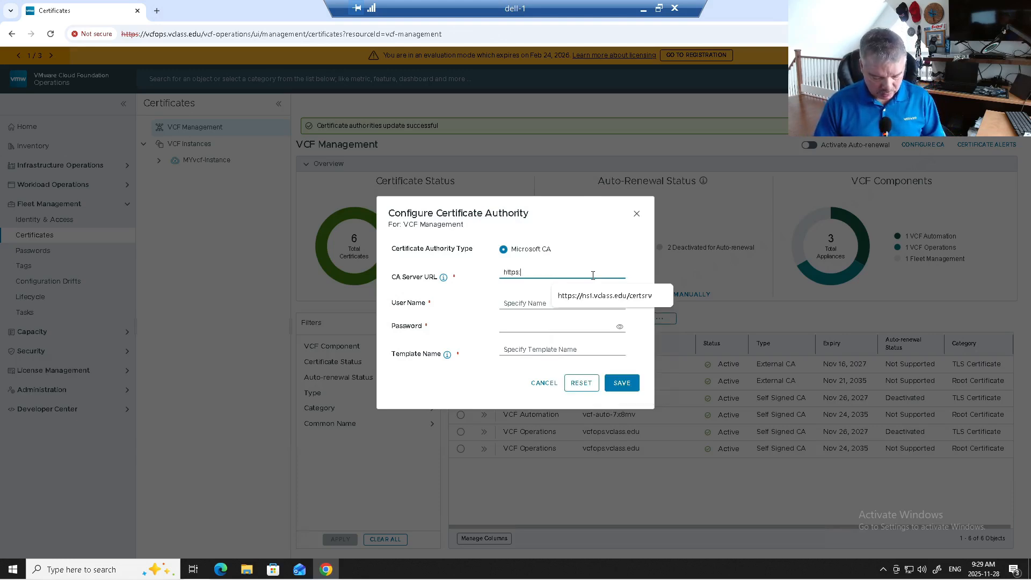
pyautogui.write('//ns1')
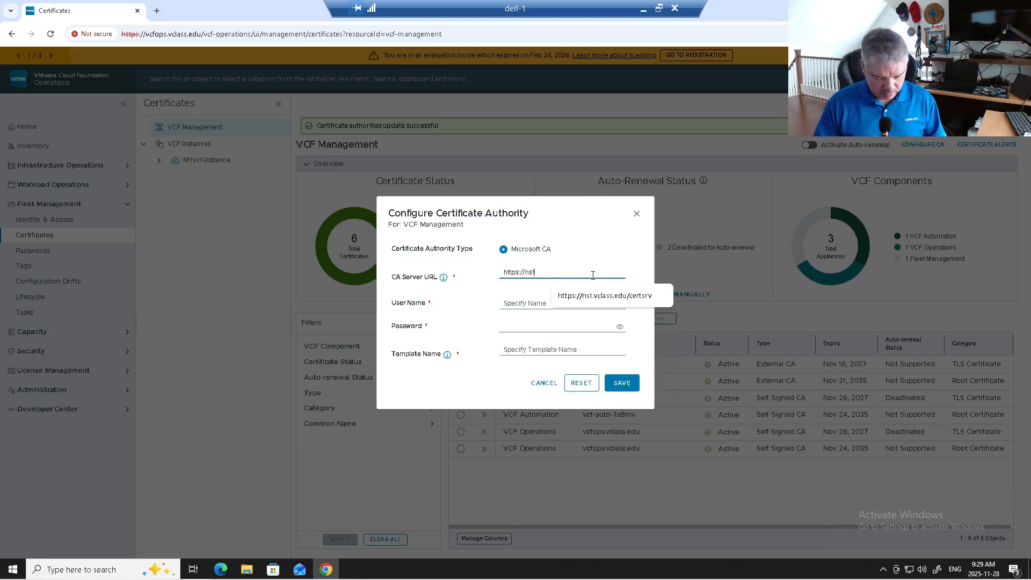
pyautogui.write('.vclass.edu')
pyautogui.press('Tab')
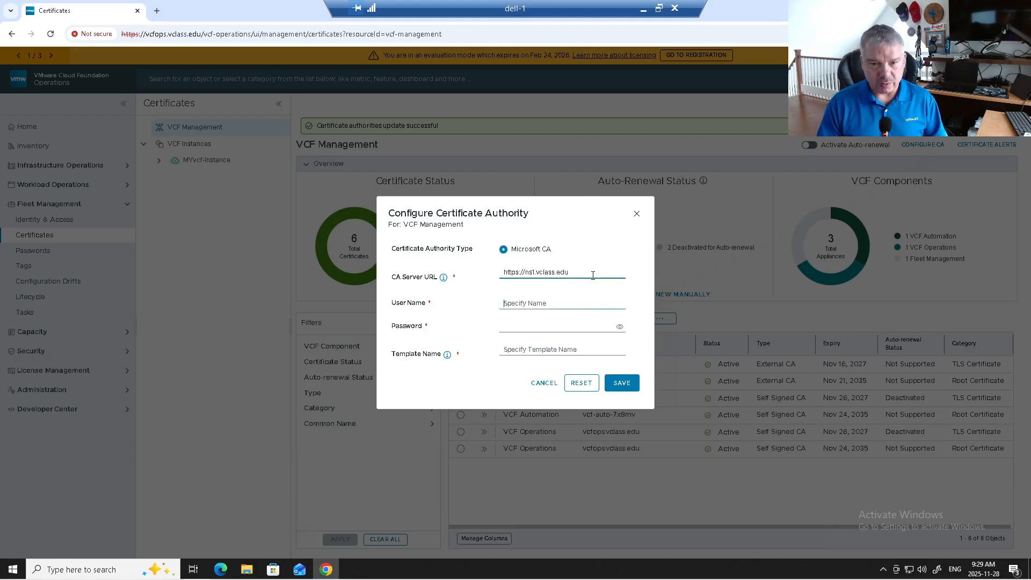
pyautogui.click(593, 275)
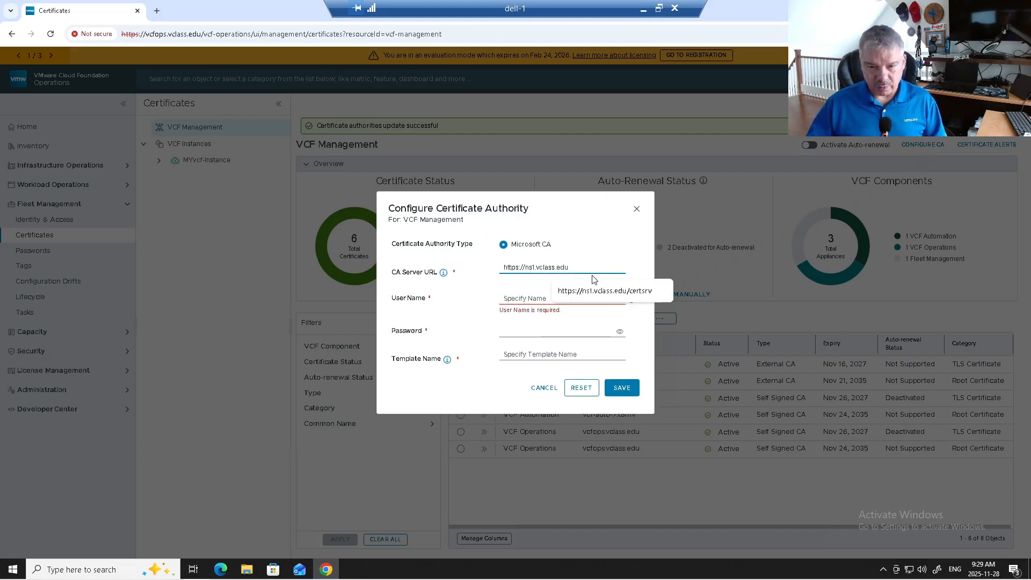
pyautogui.write('/certsrv')
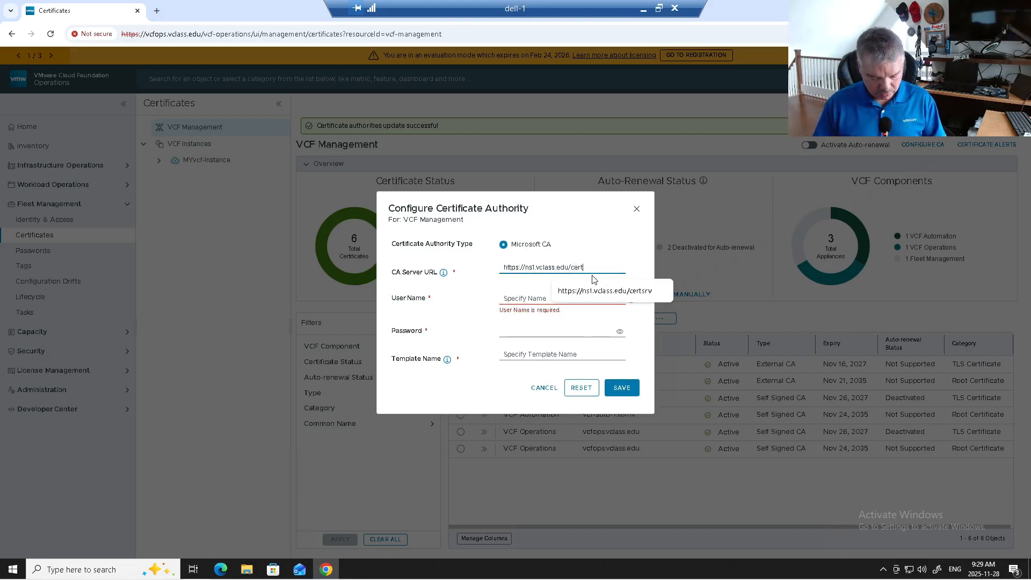
# - Fill in the CA account user name, password and template vcf, then save
pyautogui.click(558, 301)
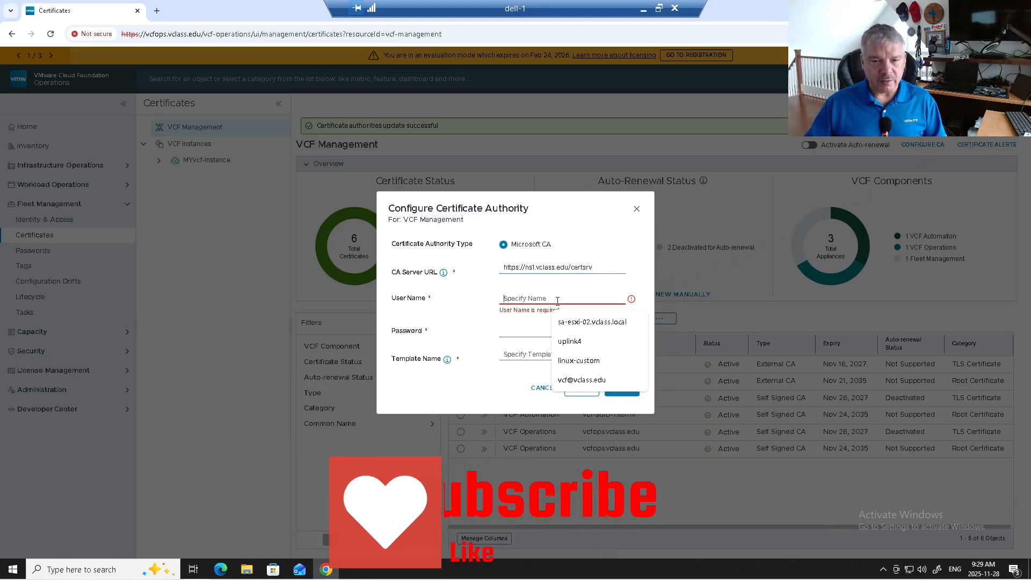
pyautogui.click(582, 380)
pyautogui.click(525, 329)
pyautogui.write('VM')
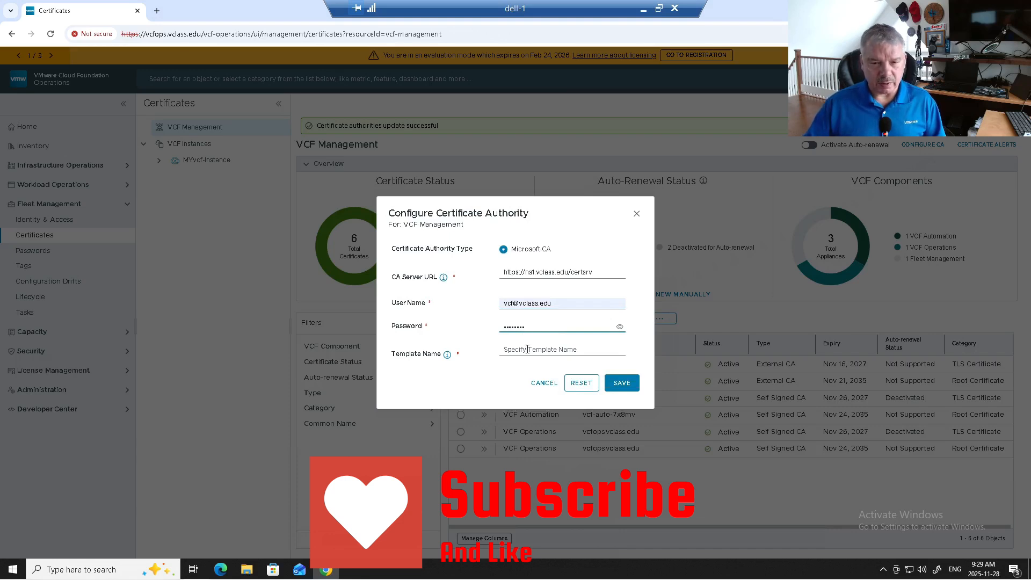
pyautogui.click(527, 349)
pyautogui.click(577, 447)
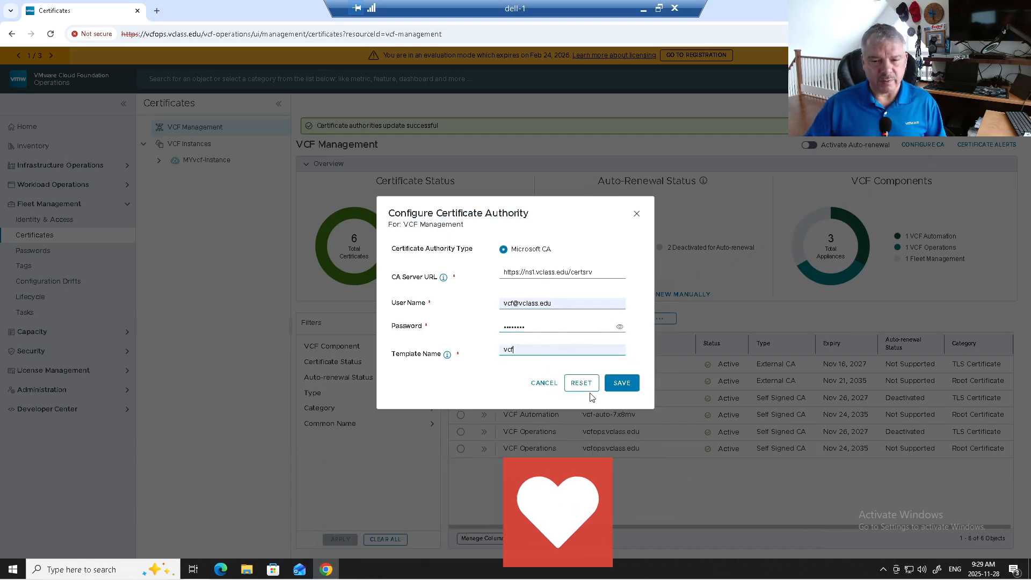
pyautogui.click(619, 383)
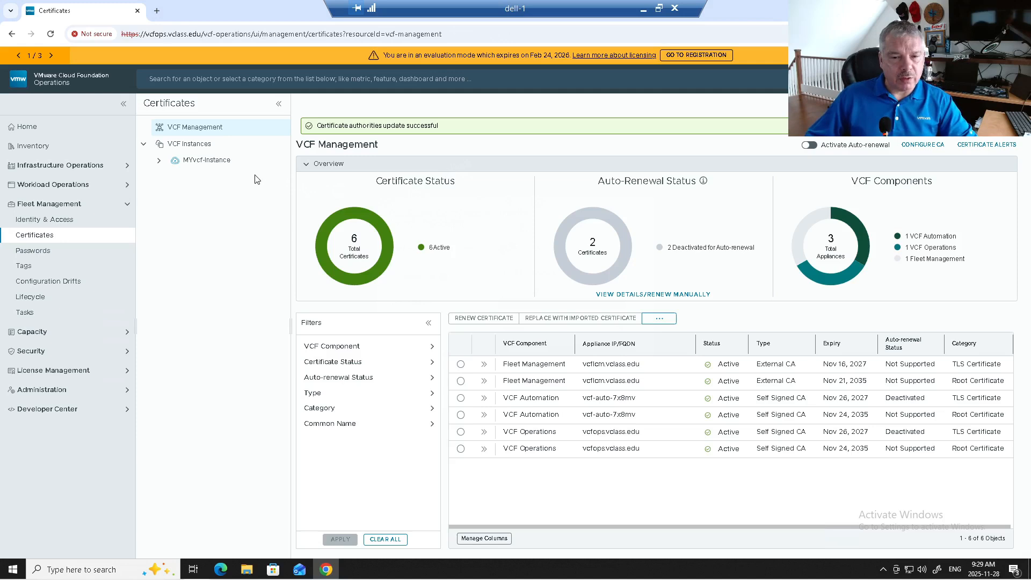
# - Show the My-MGMT-Domain certificates under MYvcf-Instance and select the sa-esx-01 host certificate
pyautogui.click(205, 160)
pyautogui.click(158, 162)
pyautogui.click(229, 179)
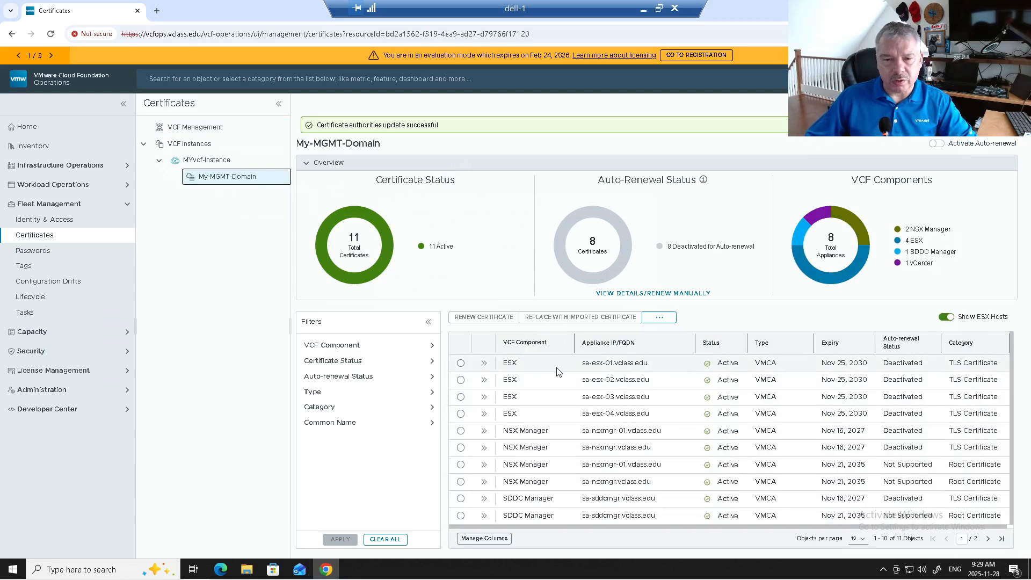
pyautogui.click(460, 364)
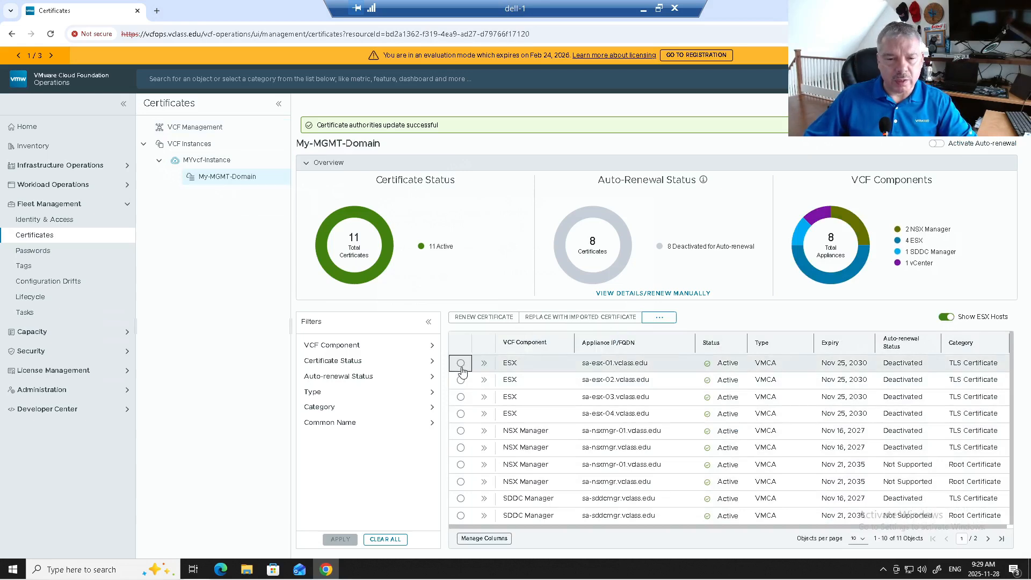
pyautogui.click(157, 10)
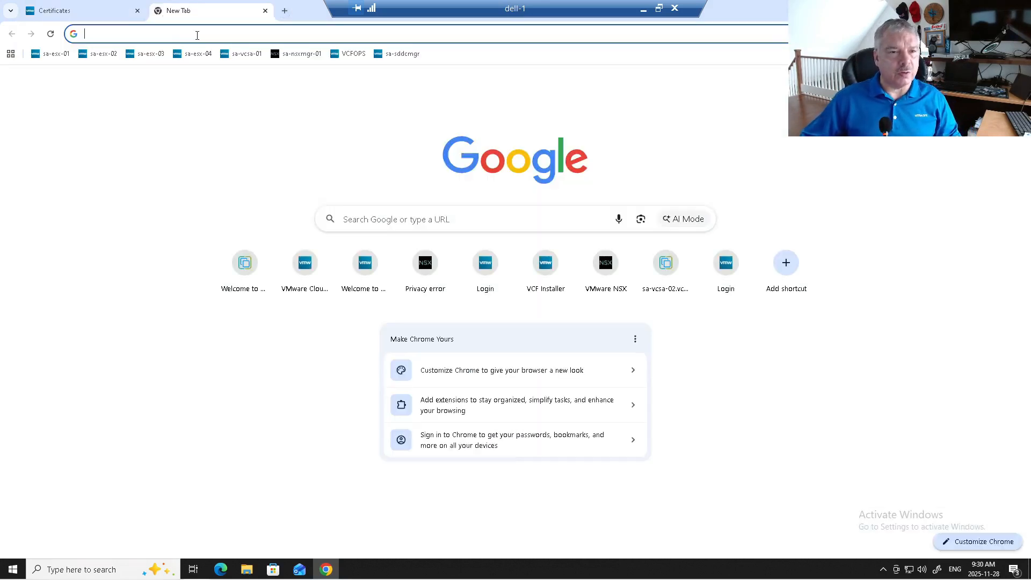
# - Confirm sa-esx-01.vclass.edu's current certificate is issued by sa-vcsa-01's CA, then close the tab
pyautogui.click(56, 53)
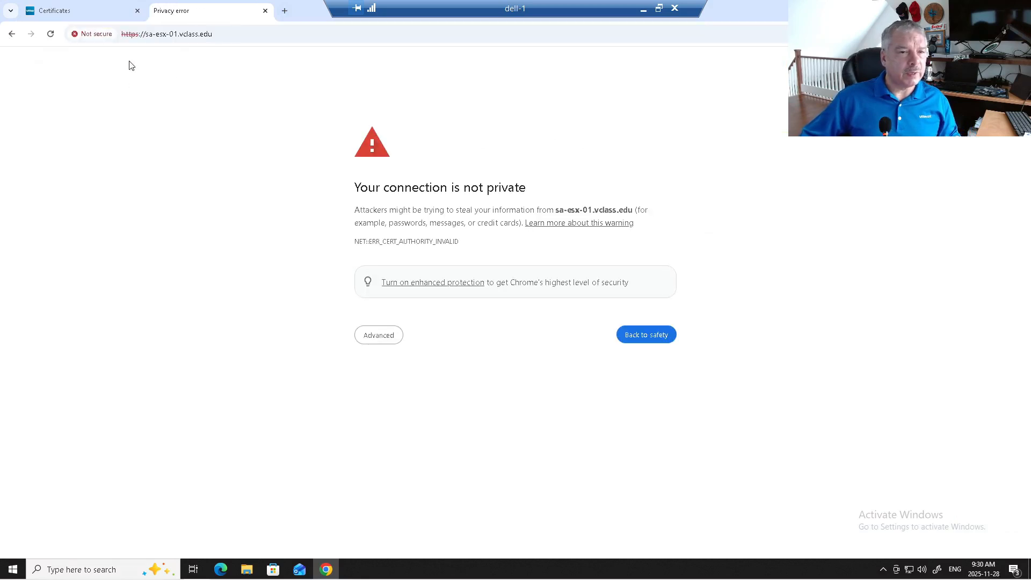
pyautogui.click(106, 37)
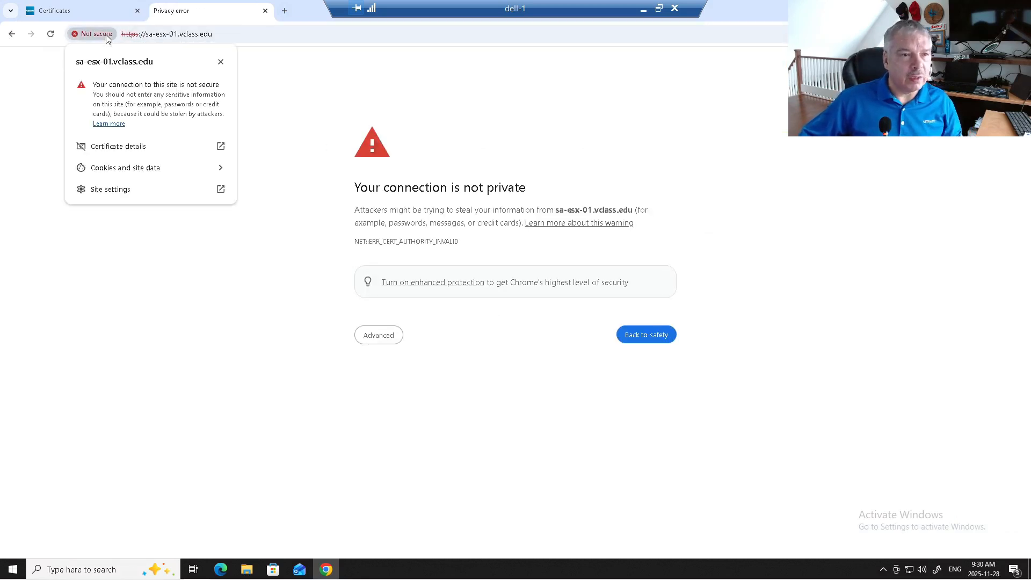
pyautogui.click(127, 152)
pyautogui.moveTo(470, 126); pyautogui.dragTo(534, 150)
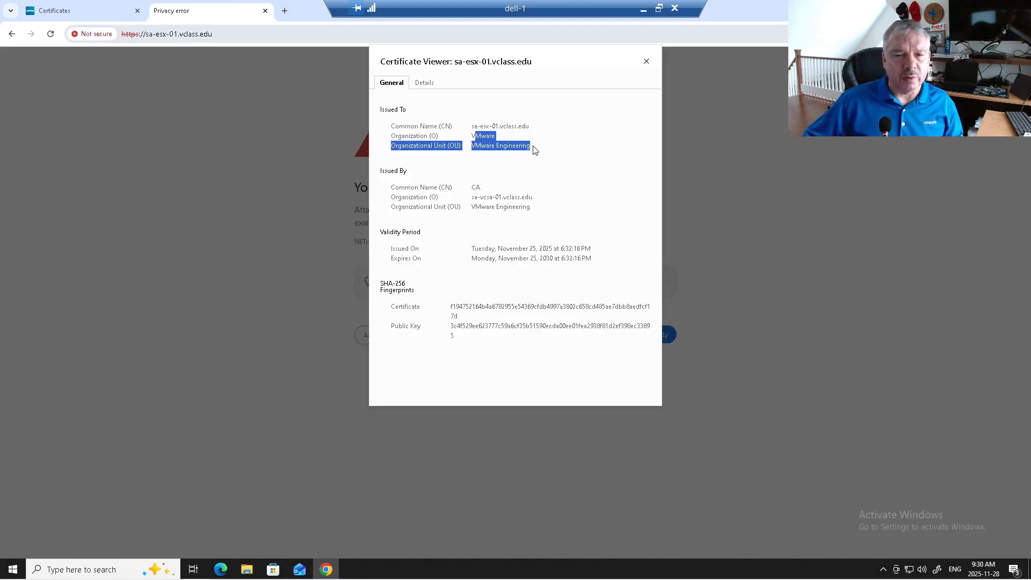
pyautogui.moveTo(472, 188); pyautogui.dragTo(555, 221)
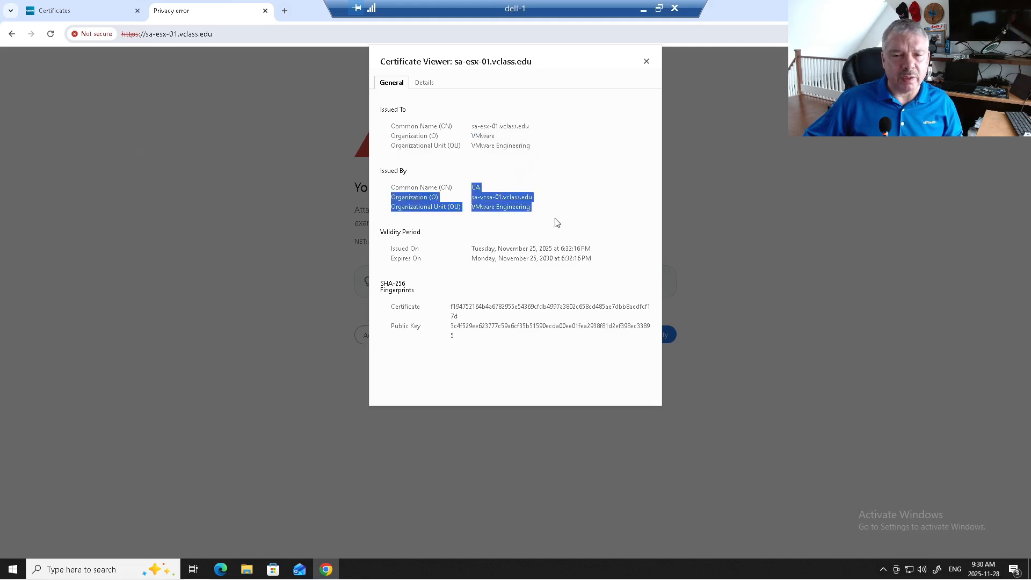
pyautogui.click(646, 61)
pyautogui.click(265, 11)
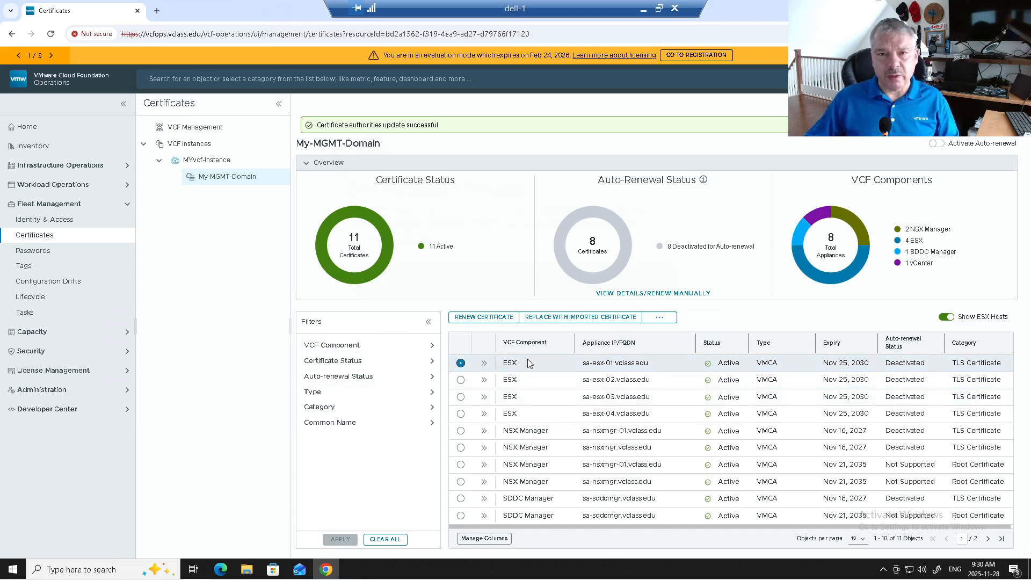
# - Start a CSR for sa-esx-01 with organization TecxhUnglued and organizational unit Education
pyautogui.click(659, 318)
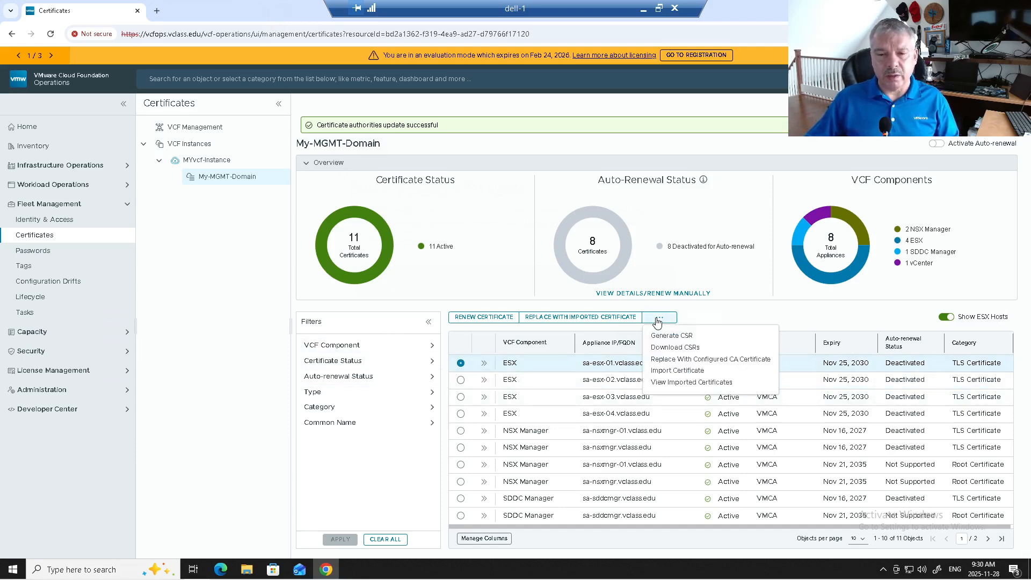
pyautogui.click(671, 335)
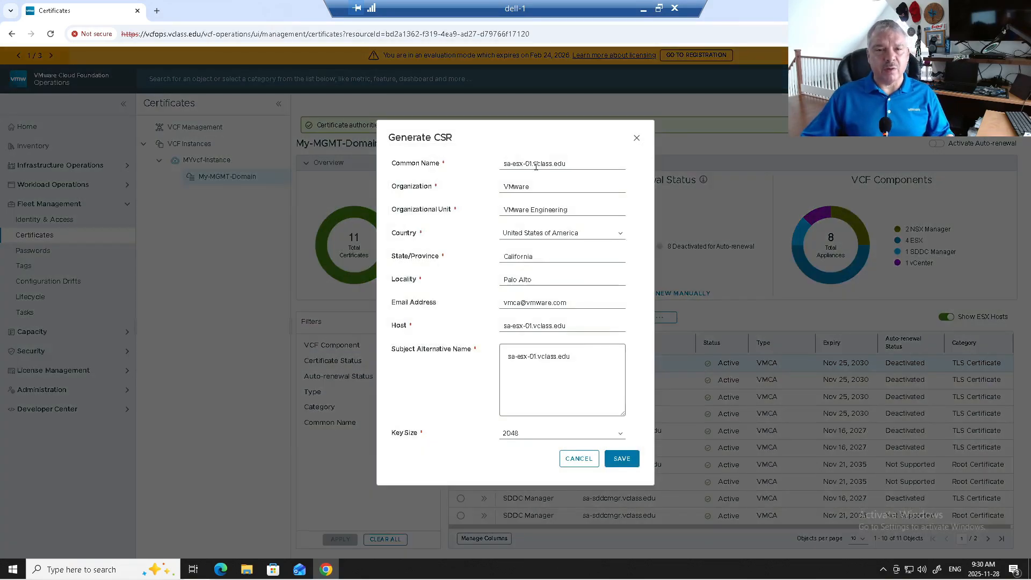
pyautogui.tripleClick(535, 164)
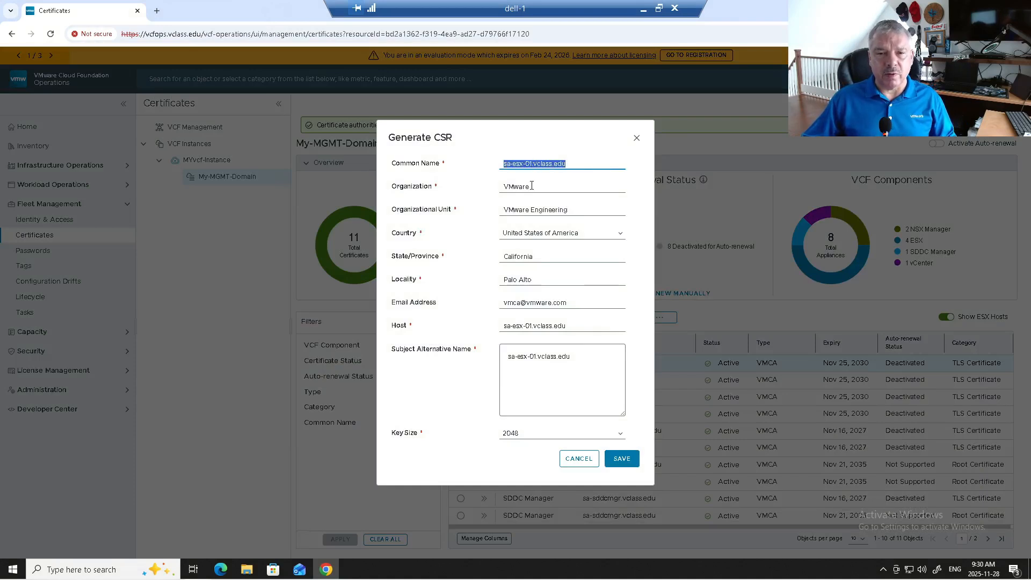
pyautogui.press('Tab')
pyautogui.write('TecxhUnglued')
pyautogui.press('Tab')
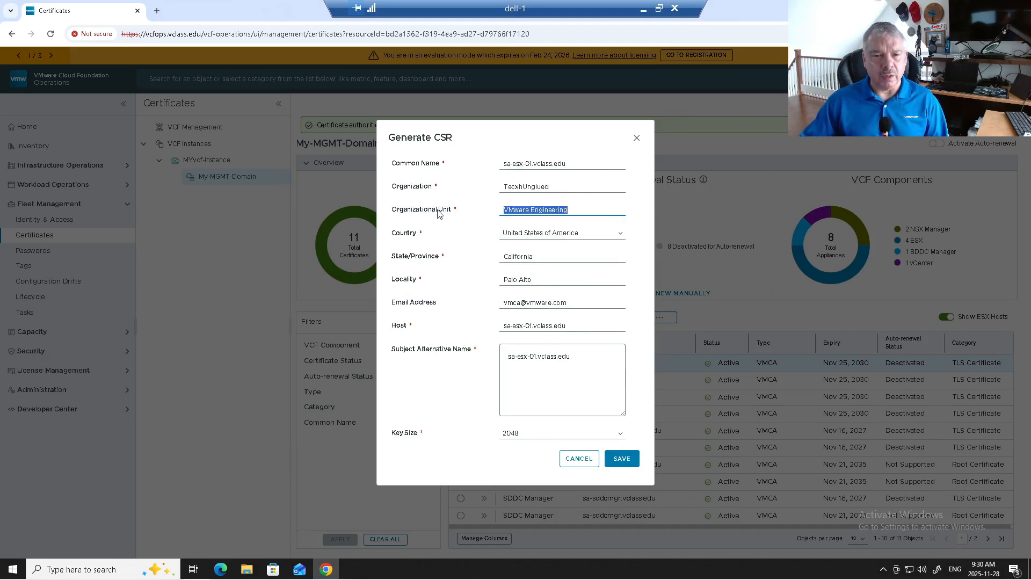
pyautogui.write('Education')
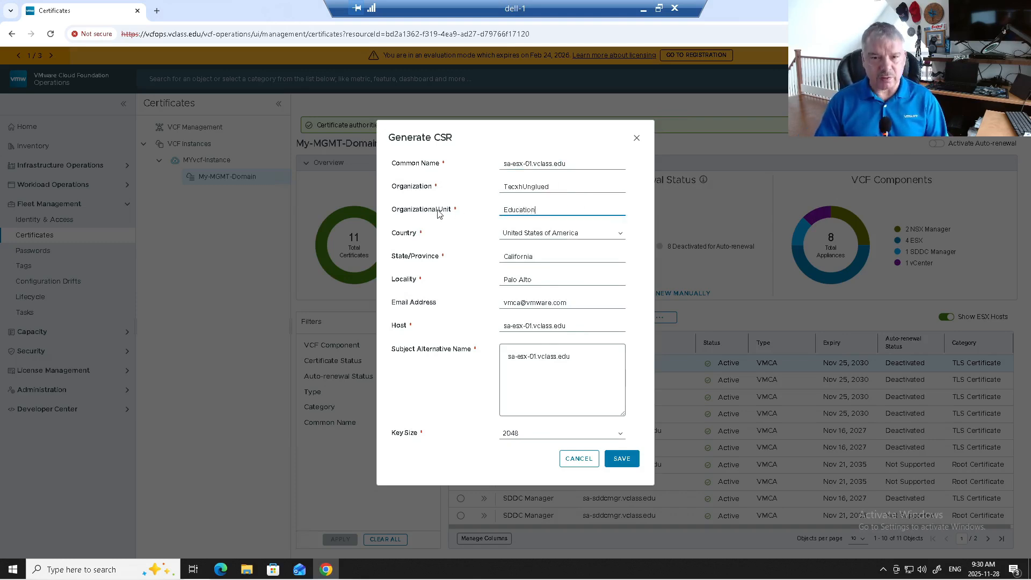
# - Set the CSR country to Canada, state to Ontario and locality to Toronto
pyautogui.click(531, 236)
pyautogui.scroll(5, 559, 297)
pyautogui.scroll(15, 559, 297)
pyautogui.scroll(-3, 558, 297)
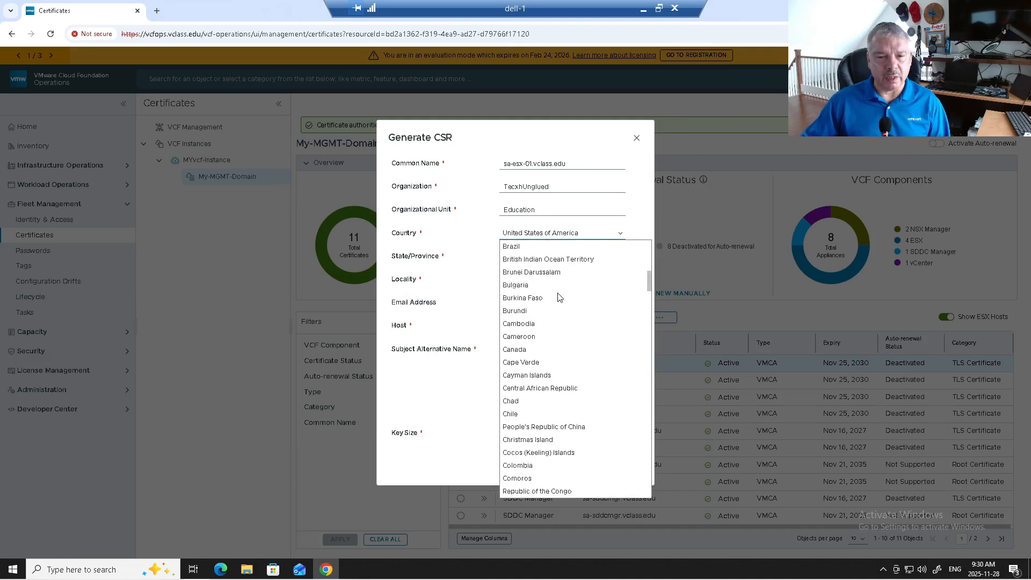
pyautogui.click(531, 349)
pyautogui.moveTo(544, 278); pyautogui.dragTo(456, 279)
pyautogui.write('Ontario')
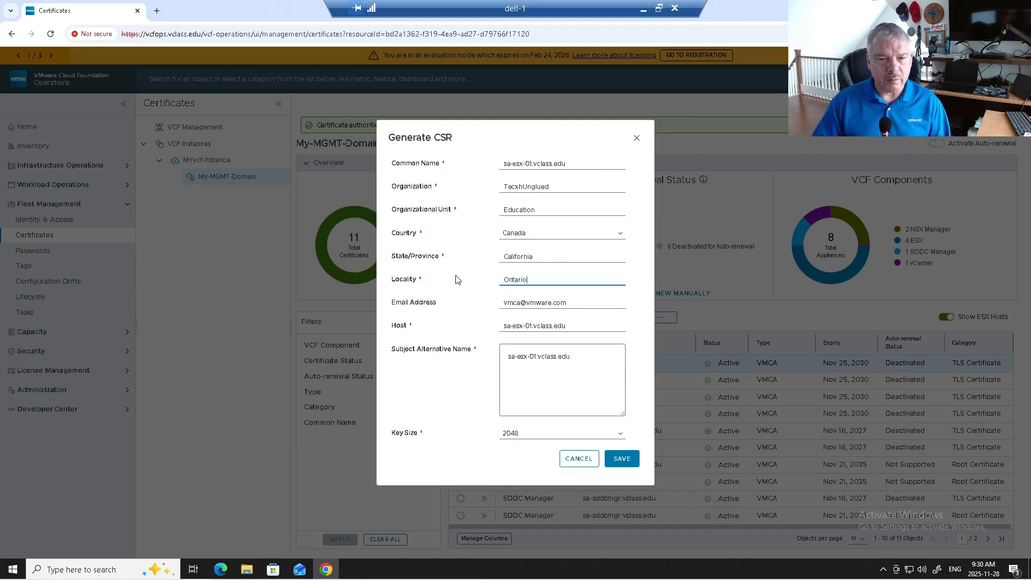
pyautogui.moveTo(540, 257); pyautogui.dragTo(435, 260)
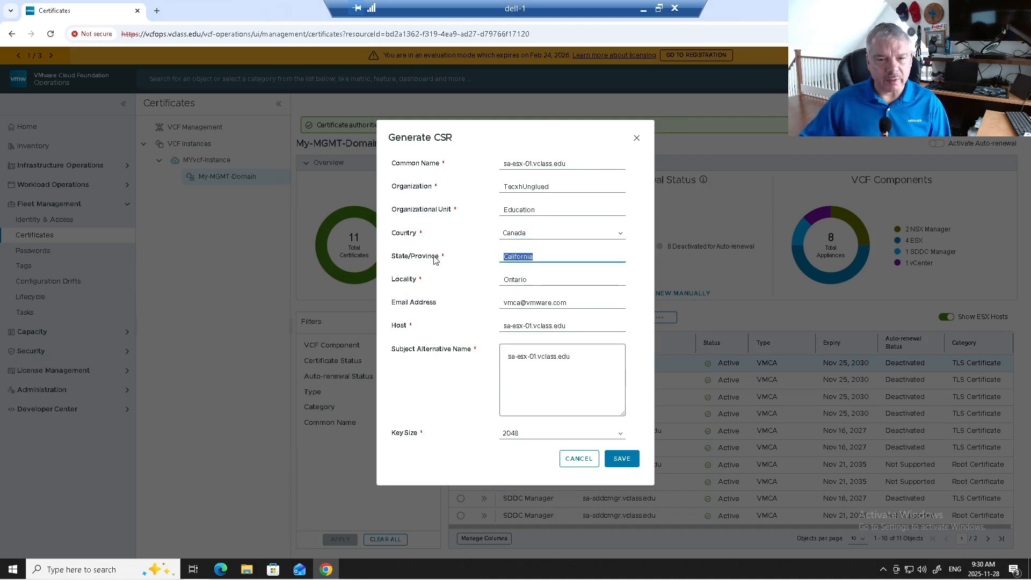
pyautogui.write('Ontario')
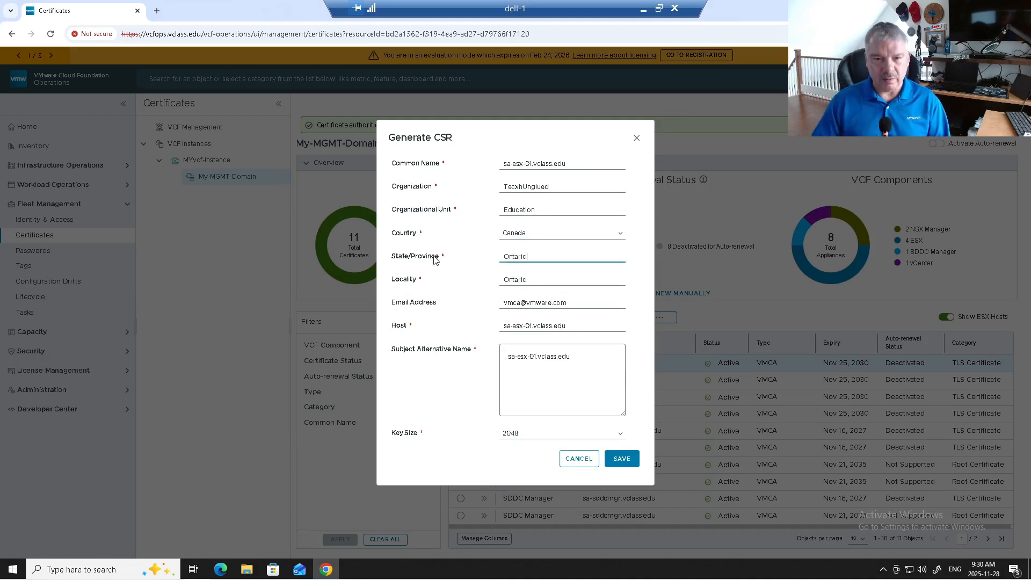
pyautogui.moveTo(533, 284); pyautogui.dragTo(488, 288)
pyautogui.write('Toronto')
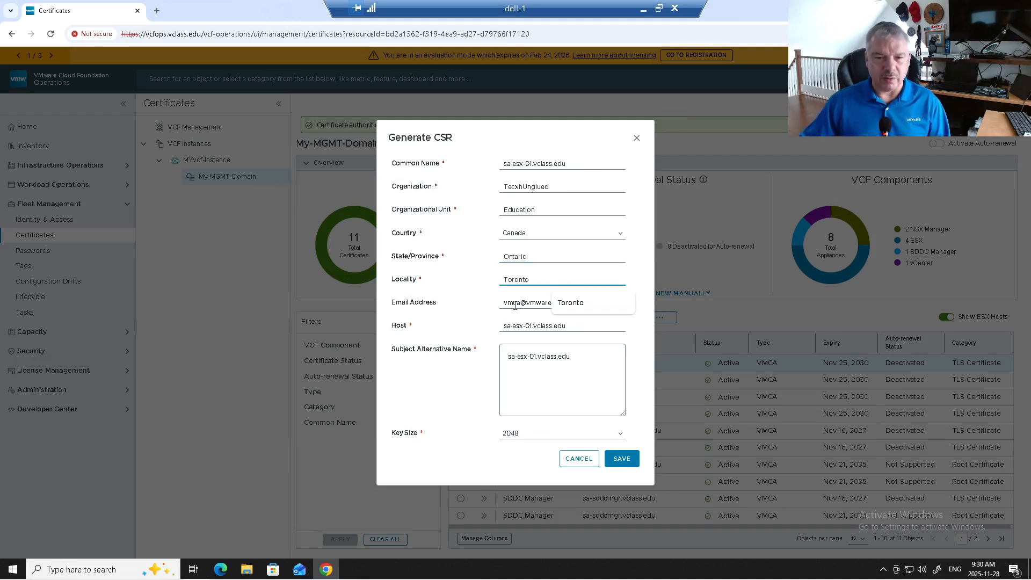
pyautogui.click(578, 307)
# - Review the email, host and SAN fields, keep a 2048-bit key, and save the CSR
pyautogui.moveTo(584, 304); pyautogui.dragTo(487, 300)
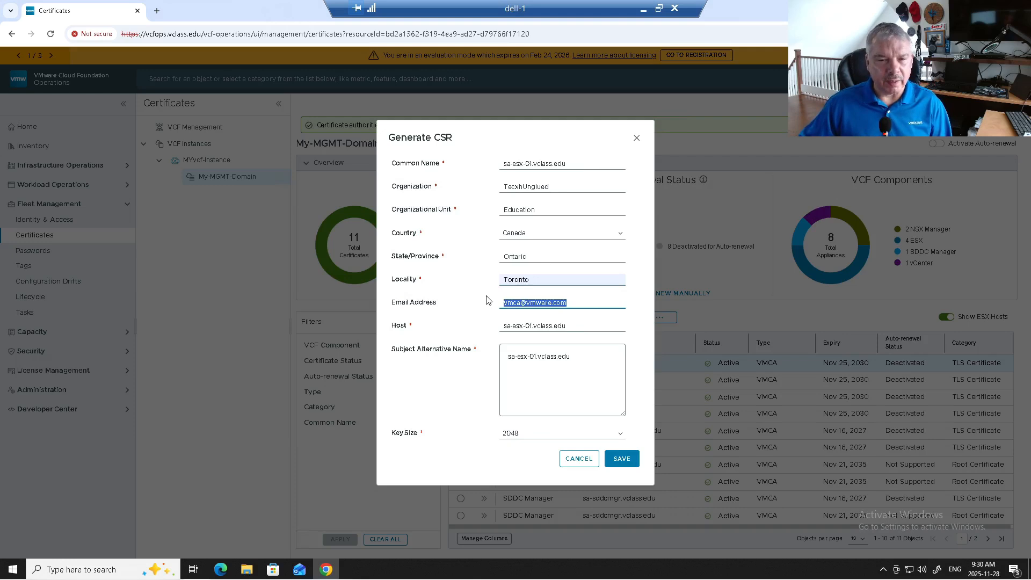
pyautogui.click(574, 327)
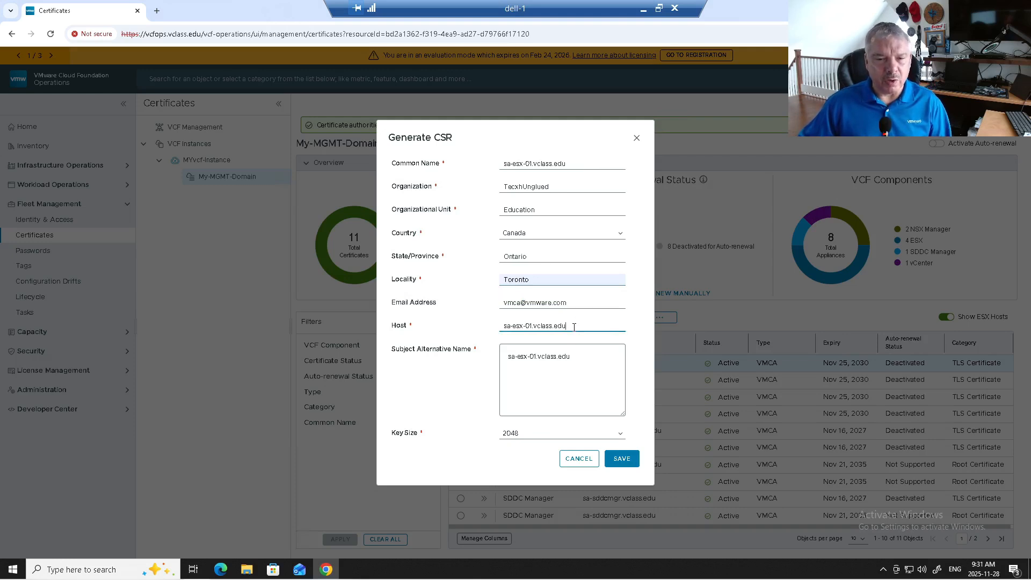
pyautogui.click(580, 355)
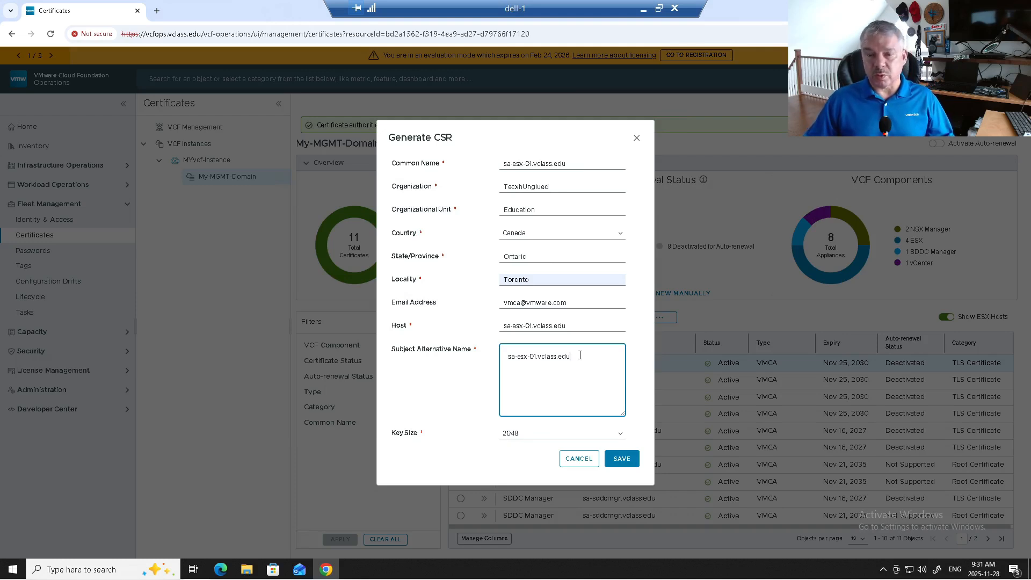
pyautogui.click(620, 436)
pyautogui.click(620, 440)
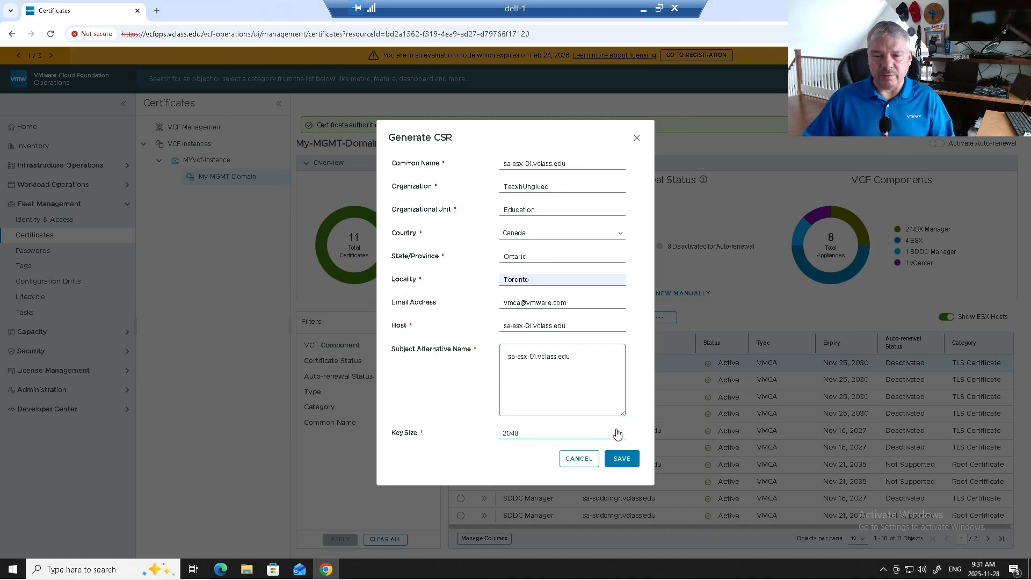
pyautogui.click(625, 458)
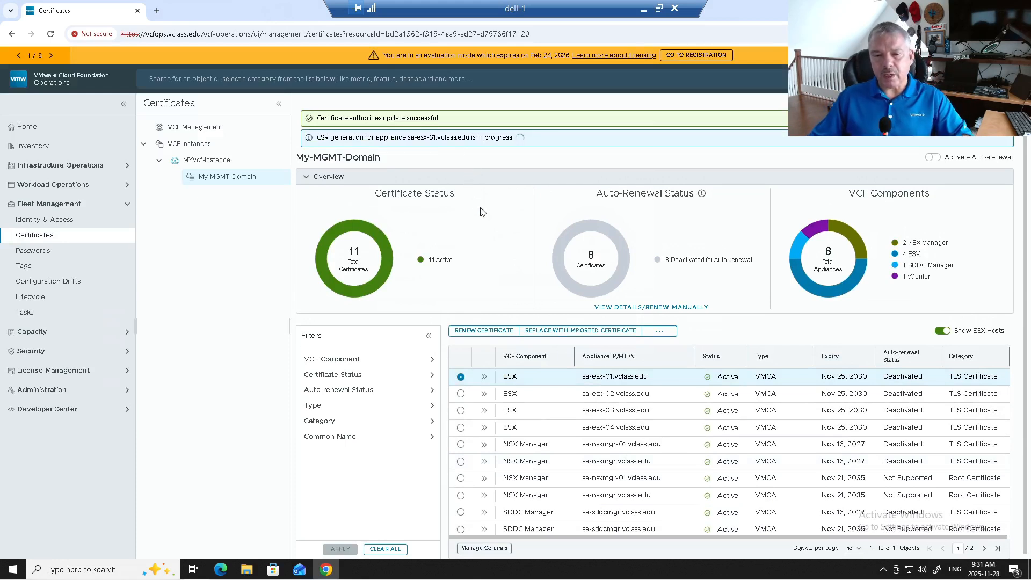
# - Mistakenly begin a configured-CA replacement on sa-esx-02, then cancel it
pyautogui.click(460, 393)
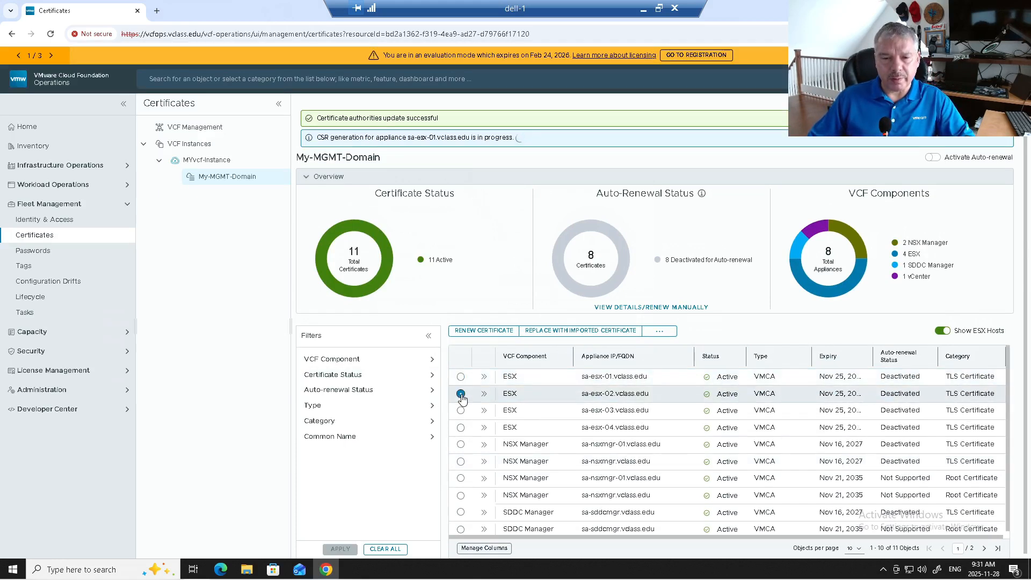
pyautogui.click(661, 332)
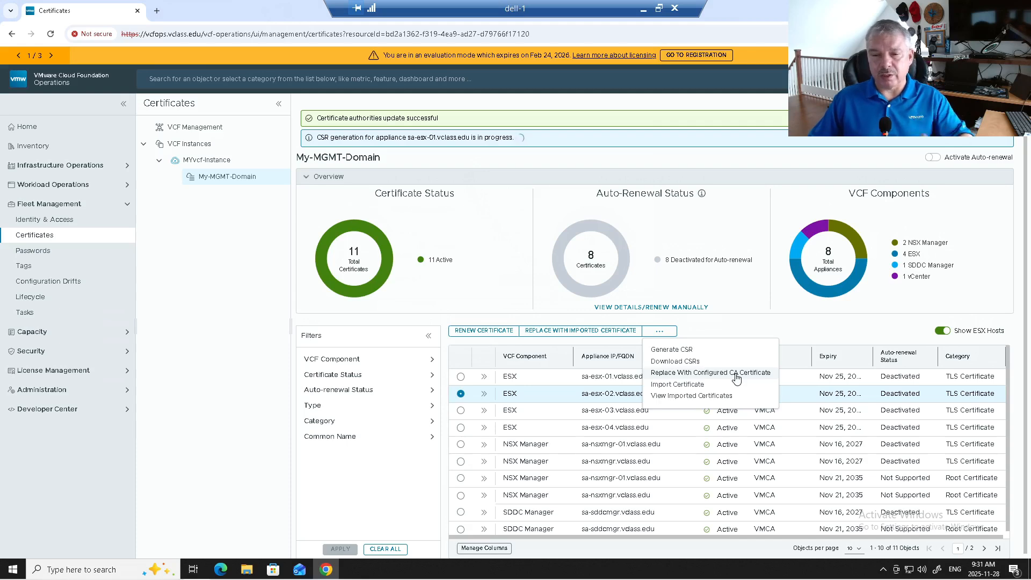
pyautogui.click(715, 374)
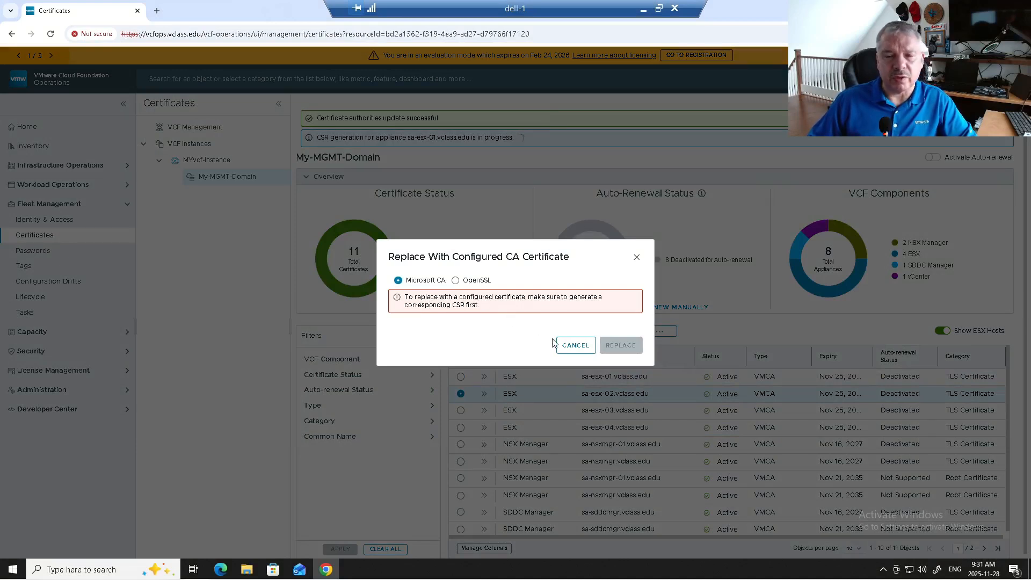
pyautogui.click(575, 345)
# - Choose Replace With Configured CA Certificate for sa-esx-01
pyautogui.click(460, 377)
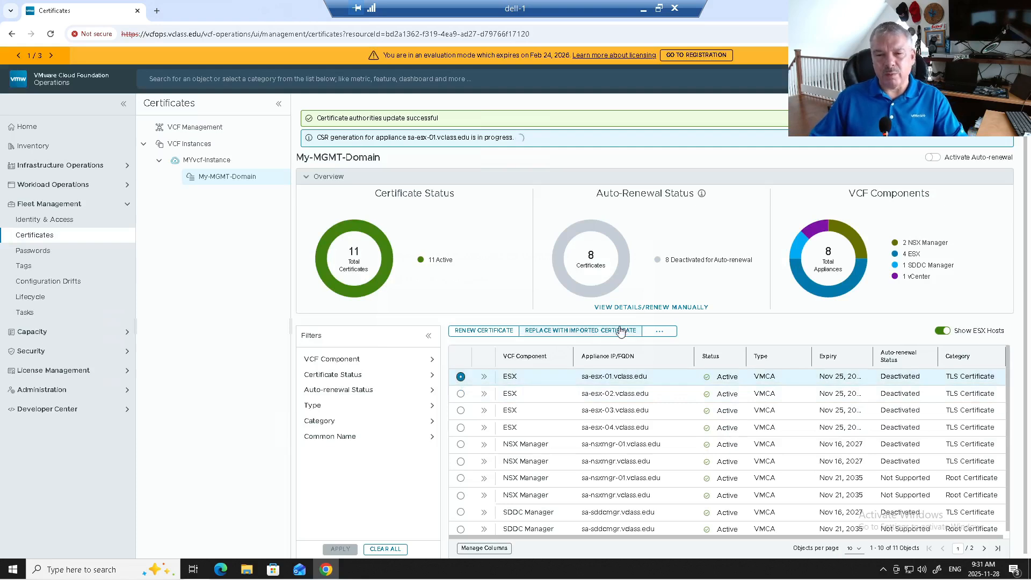
pyautogui.click(661, 330)
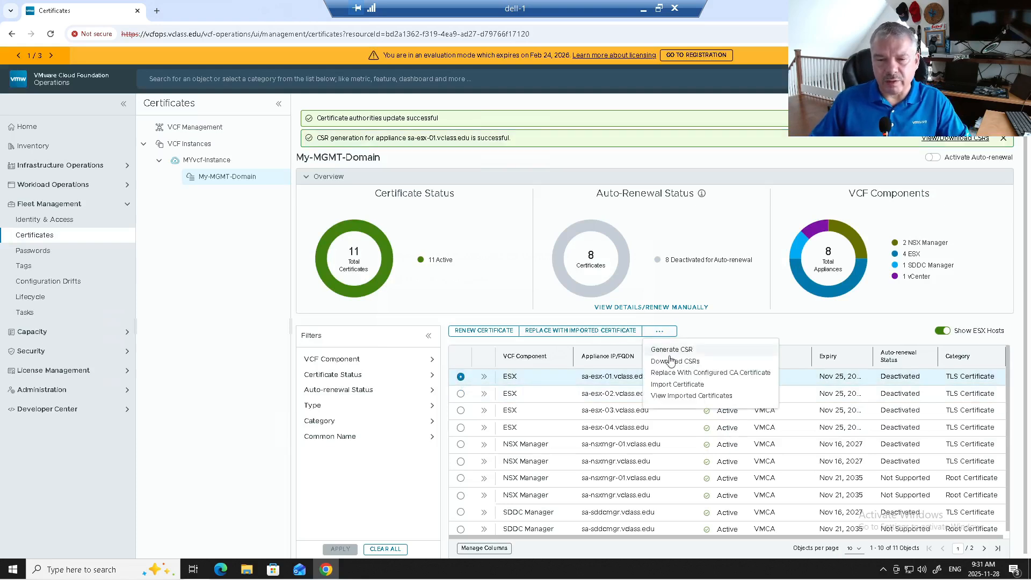
pyautogui.click(736, 288)
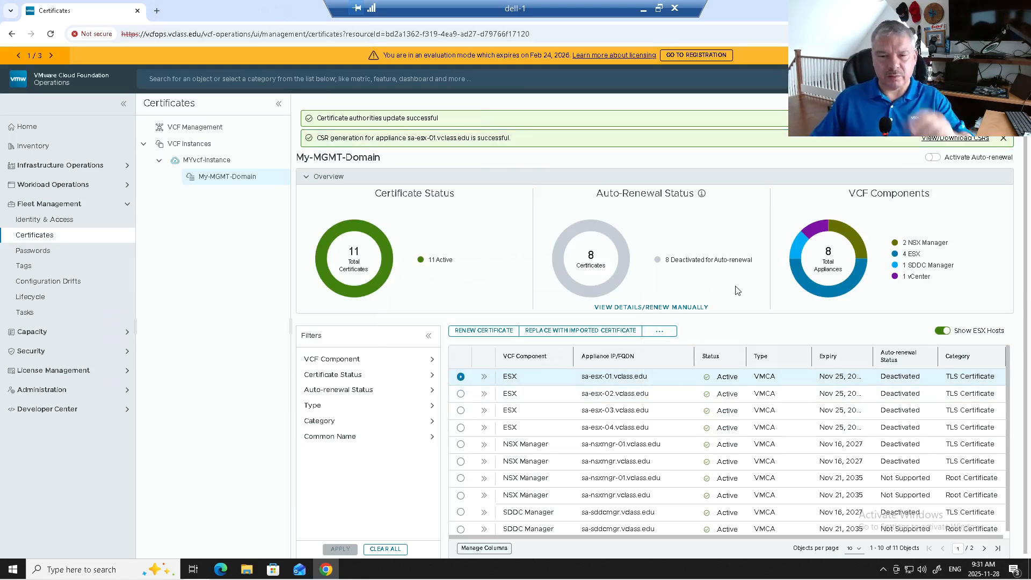
pyautogui.click(660, 332)
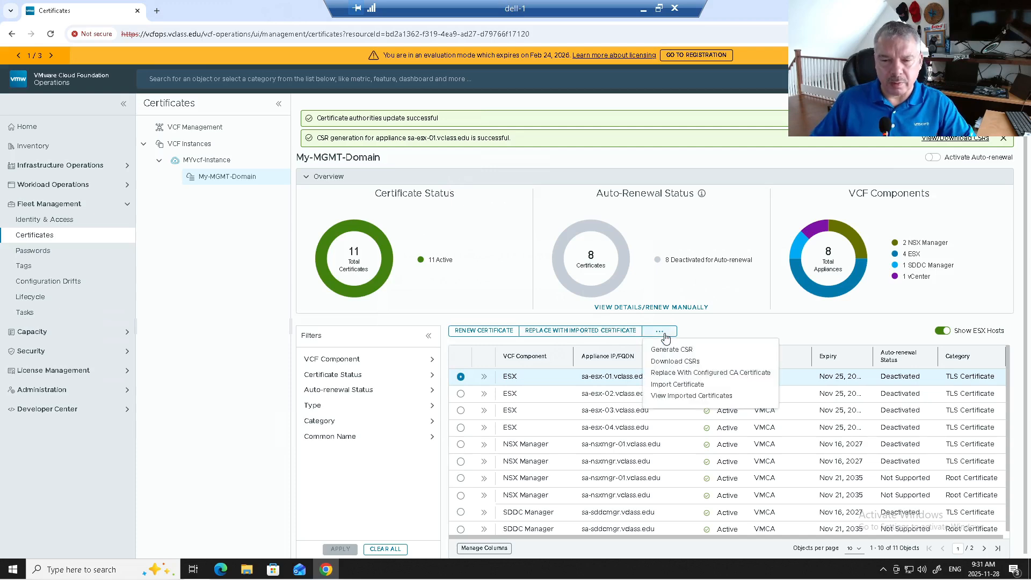
pyautogui.click(663, 374)
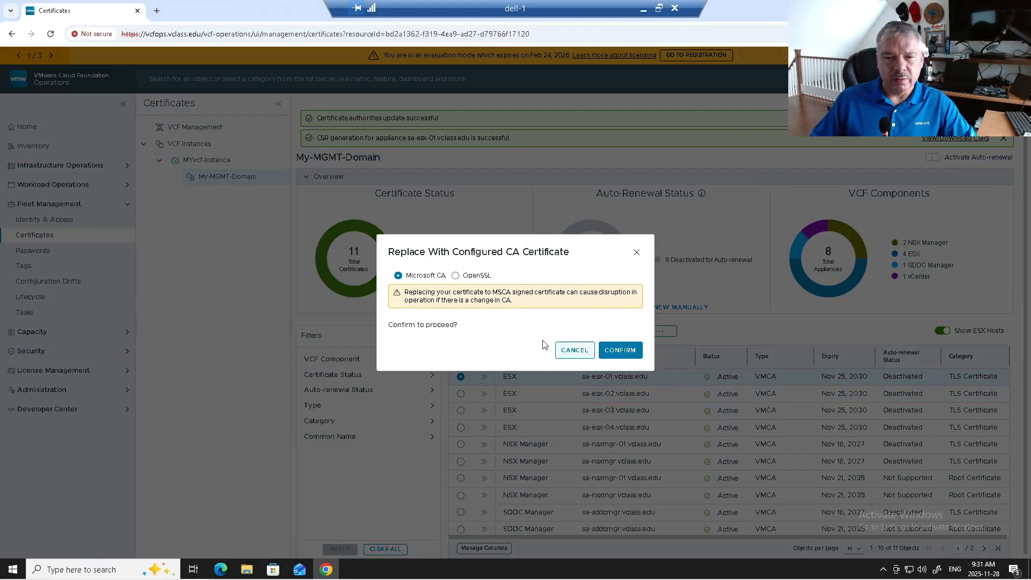
# - Review the CA change warning and confirm the Microsoft CA replacement for sa-esx-01
pyautogui.moveTo(426, 294); pyautogui.dragTo(534, 302)
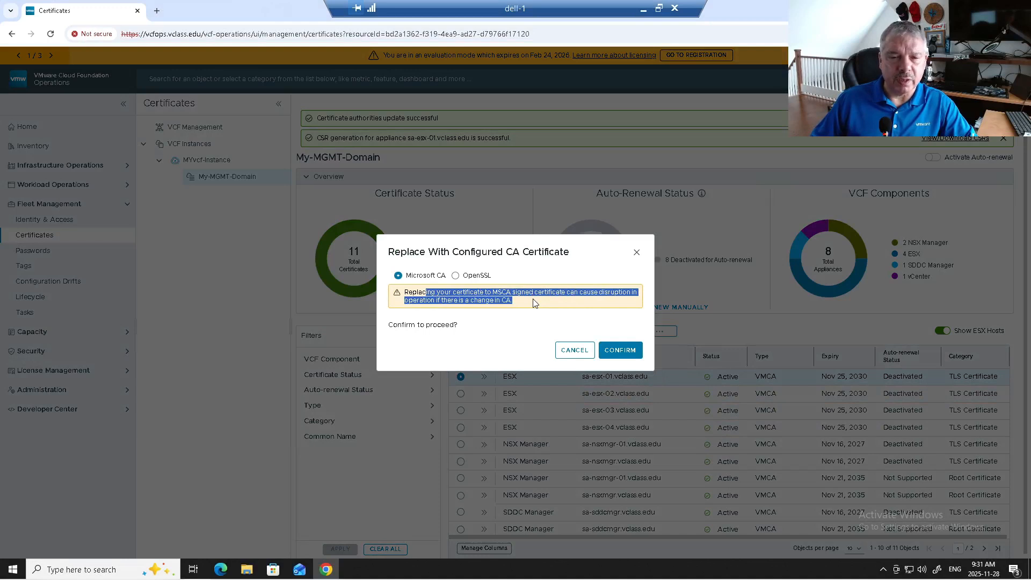
pyautogui.click(618, 354)
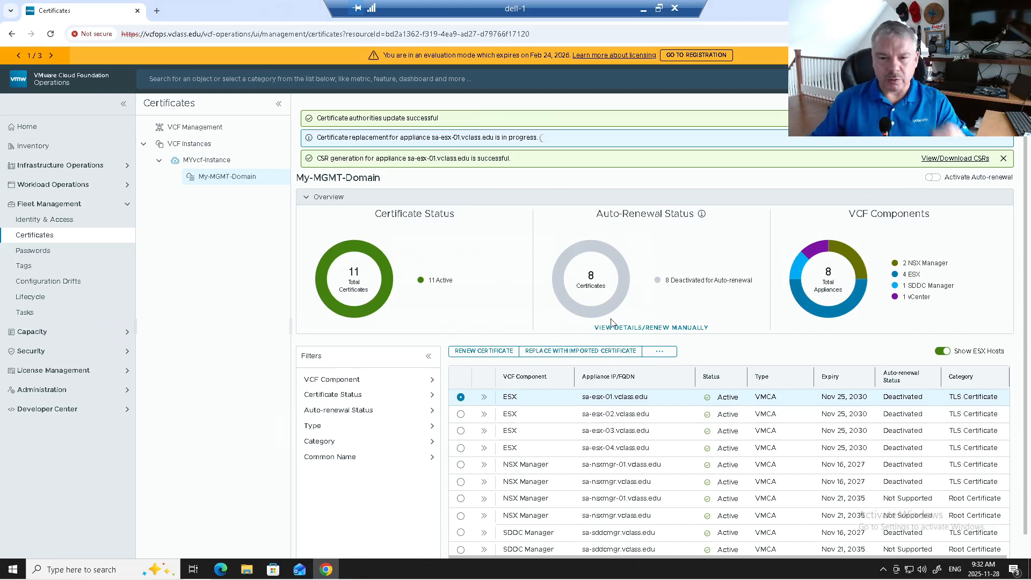
# - Open the '...' actions menu above the certificates table for sa-esx-01
pyautogui.click(663, 352)
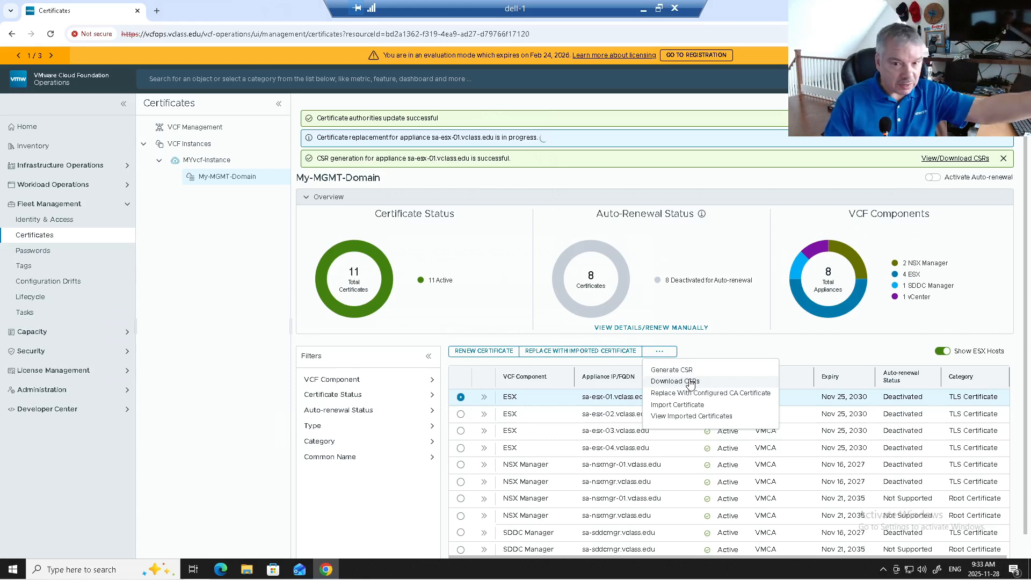
pyautogui.click(685, 406)
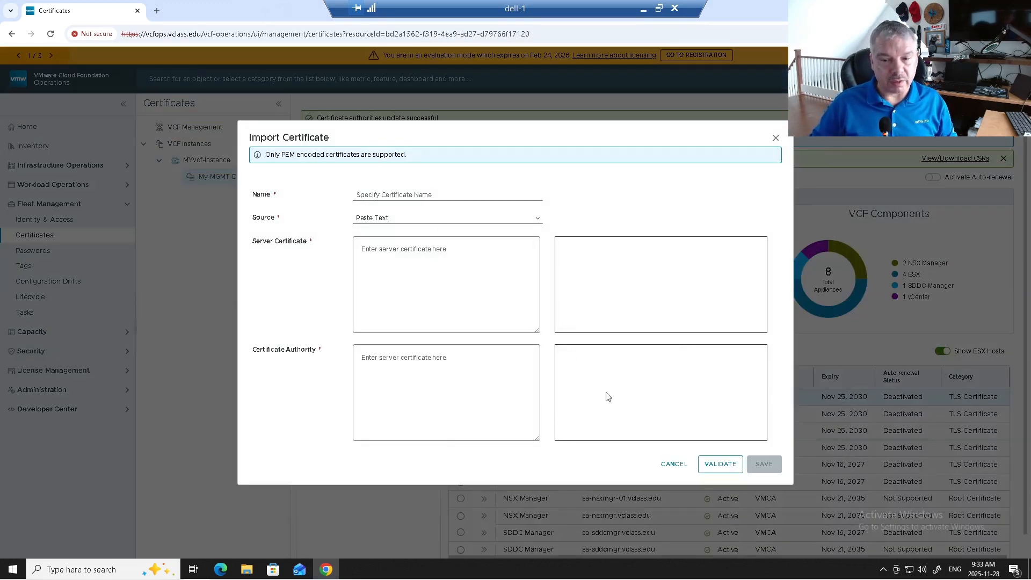
pyautogui.click(674, 464)
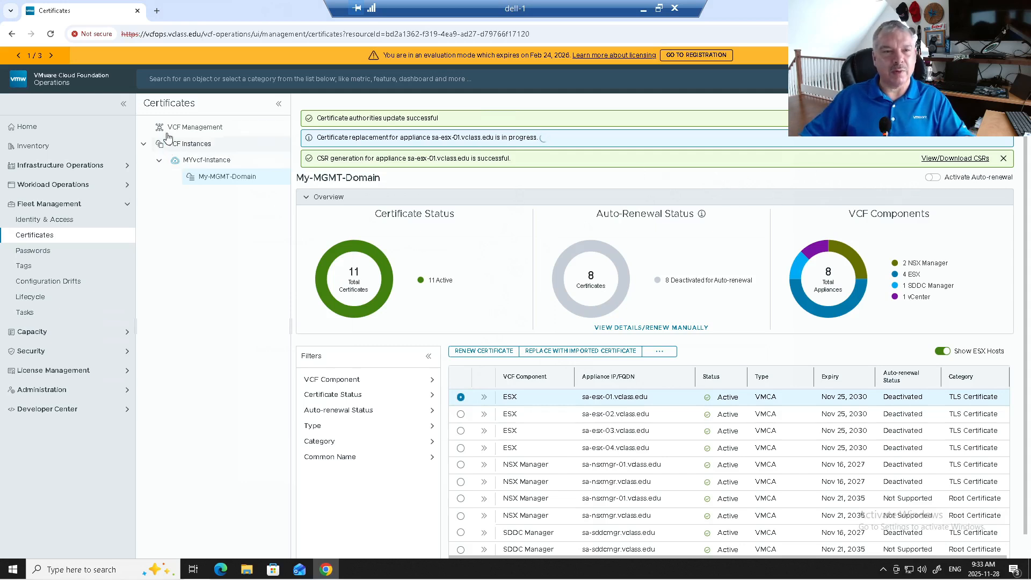
# - Dismiss the CSR banner, view MYvcf-Instance certificates, and bring up Activate Auto-renewal
pyautogui.click(189, 129)
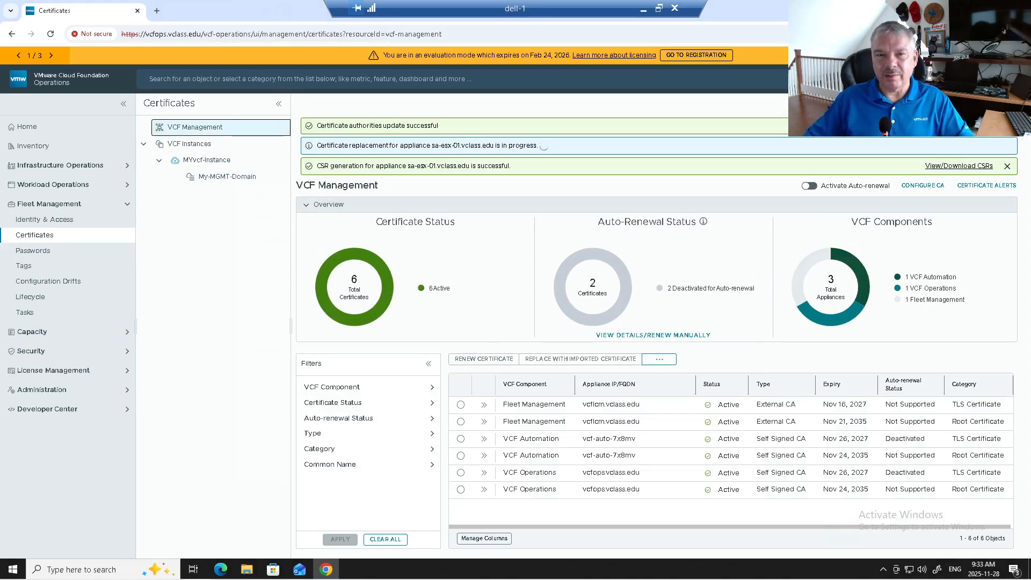
pyautogui.click(1006, 146)
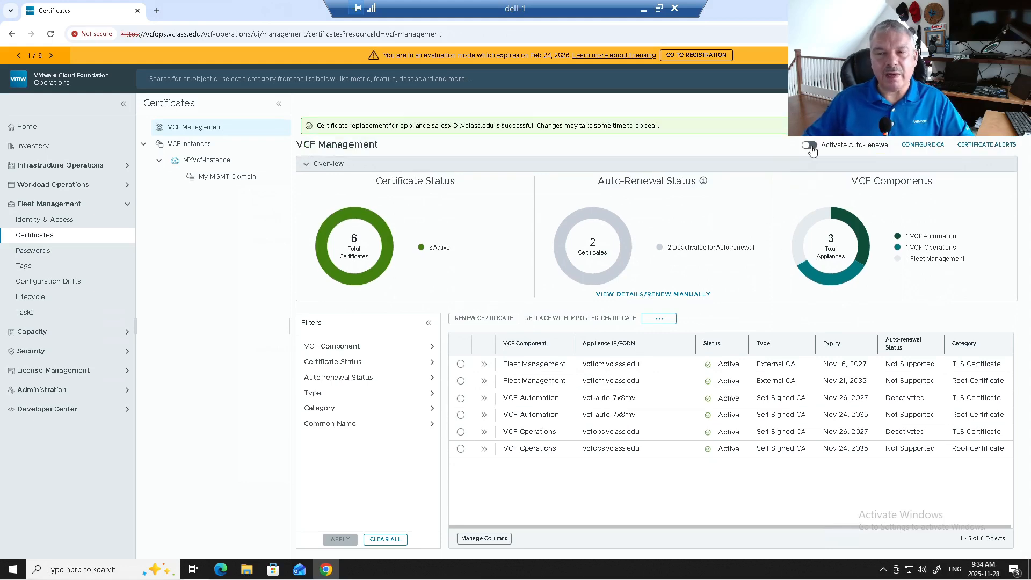
pyautogui.click(206, 160)
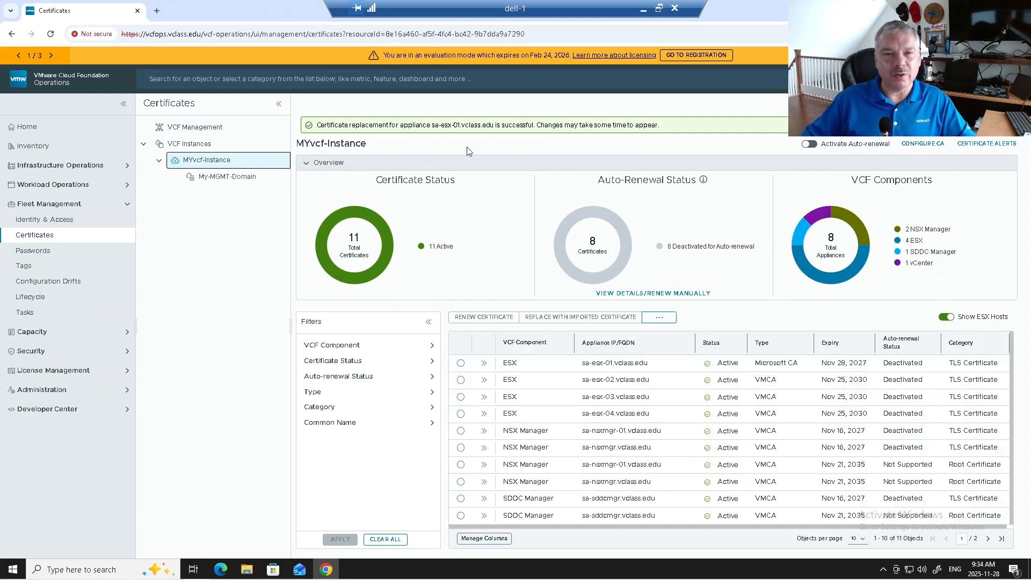
pyautogui.click(809, 144)
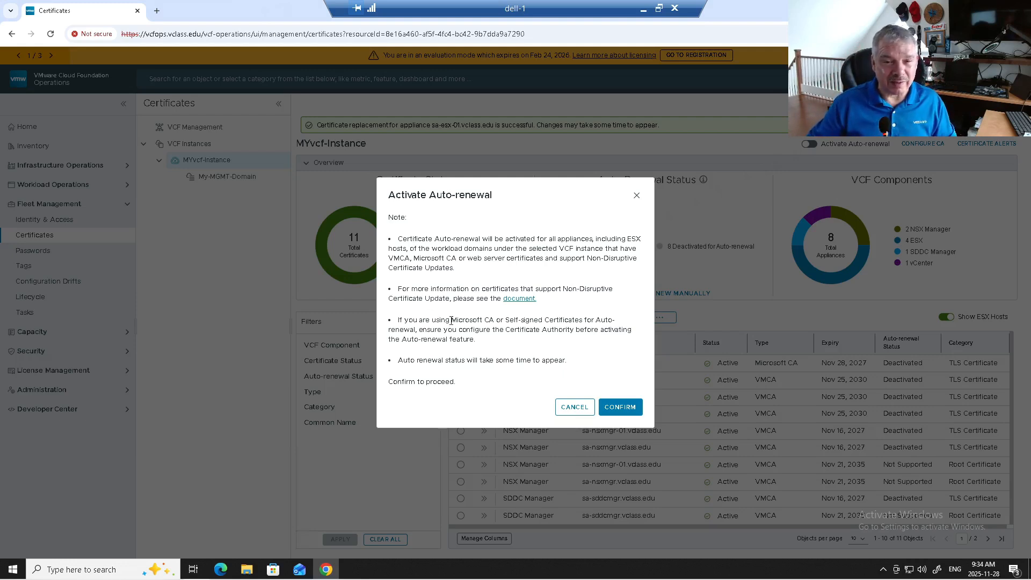
# - Cancel auto-renewal after reading the CA note and return to the My-MGMT-Domain certificates
pyautogui.moveTo(451, 320); pyautogui.dragTo(574, 337)
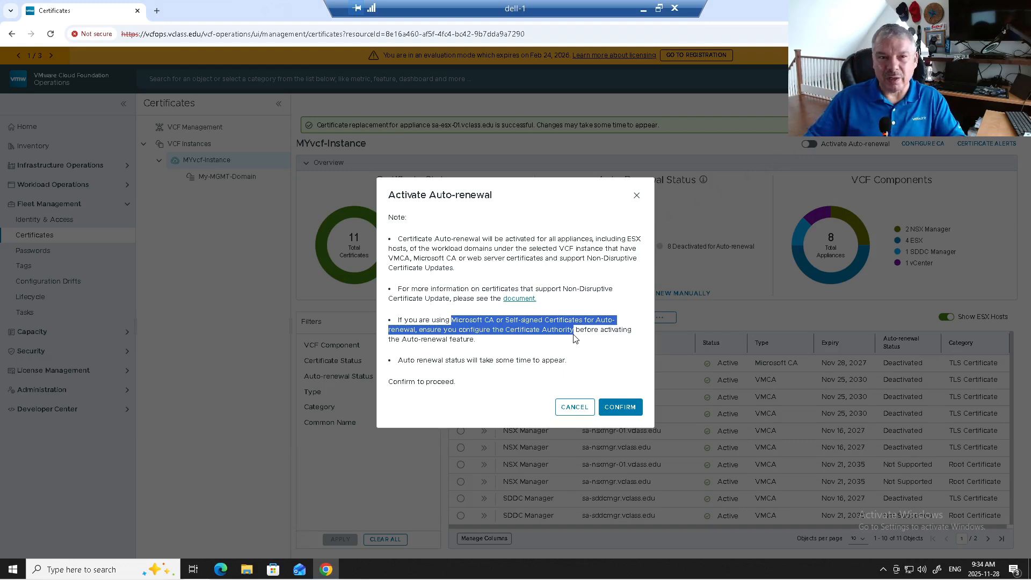
pyautogui.click(732, 218)
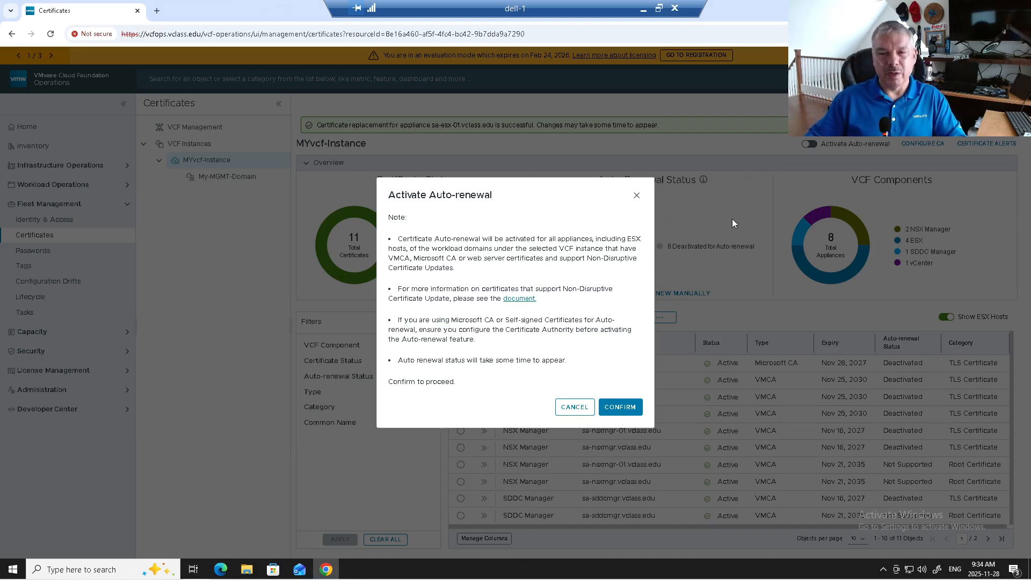
pyautogui.click(573, 407)
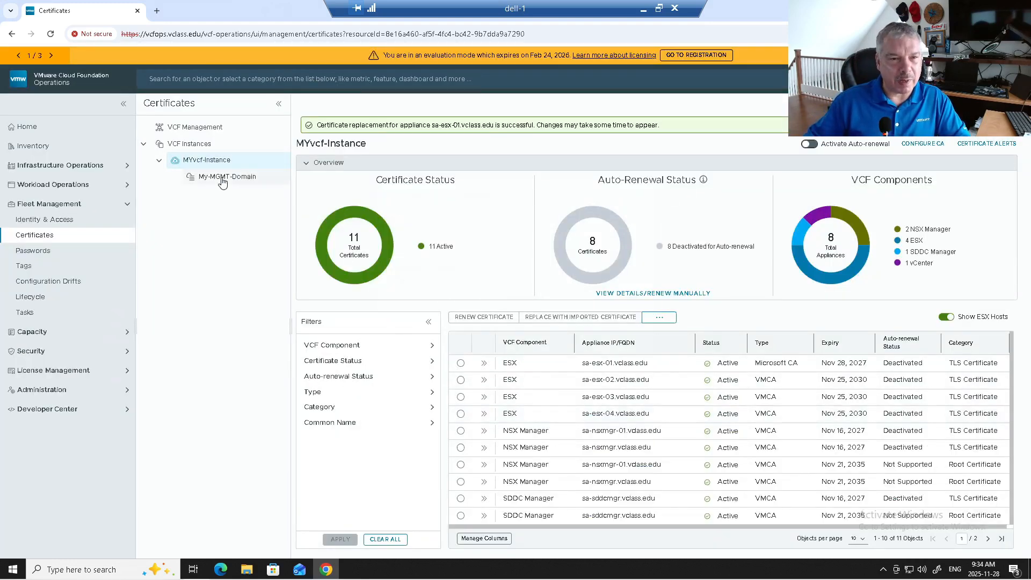
pyautogui.click(223, 177)
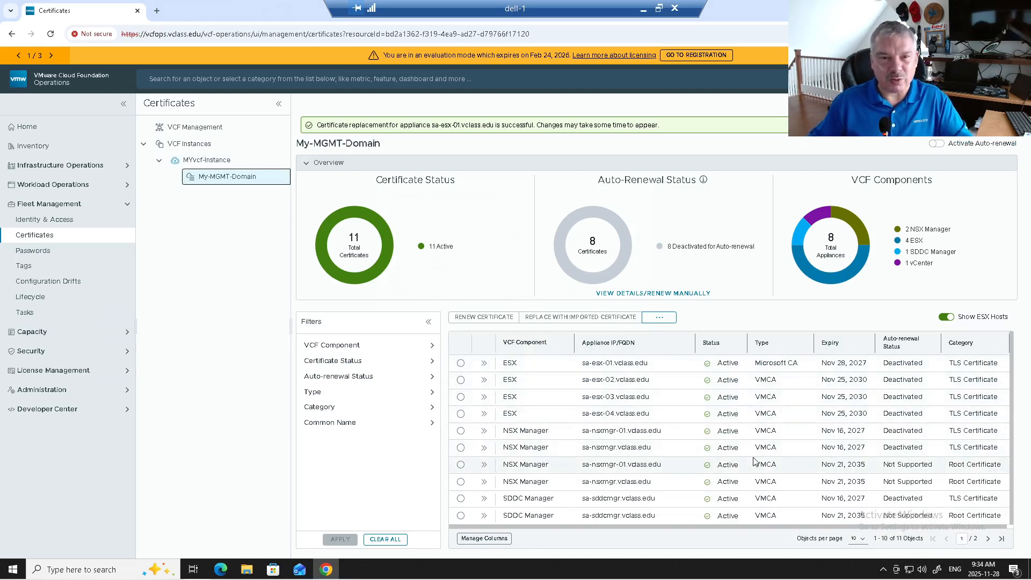
pyautogui.click(164, 16)
# - Verify sa-esx-01.vclass.edu's certificate is issued by NS1.VCLASS.EDU, valid until November 28, 2027
pyautogui.click(62, 56)
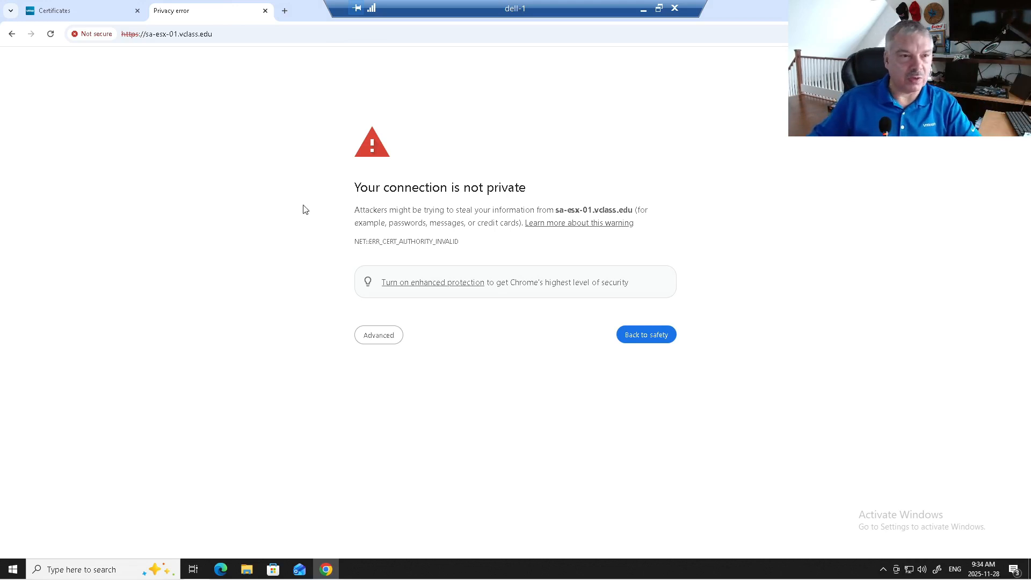
pyautogui.click(94, 37)
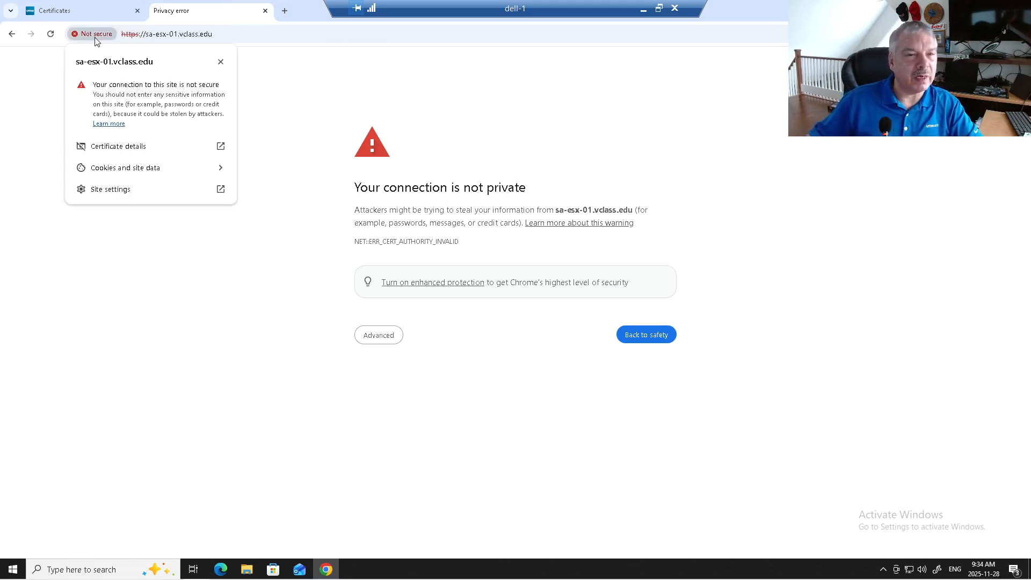
pyautogui.click(120, 144)
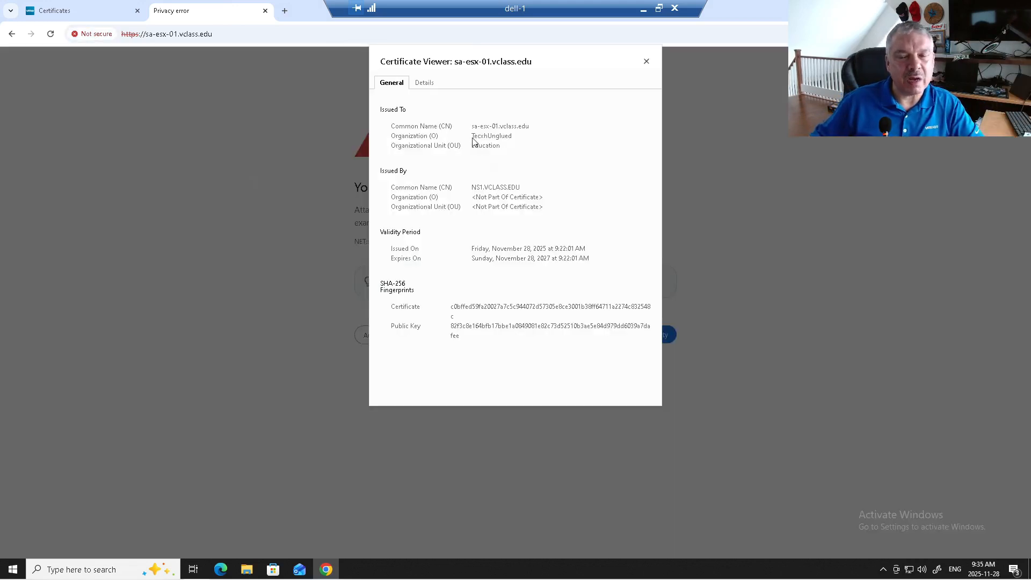
pyautogui.moveTo(472, 126); pyautogui.dragTo(519, 146)
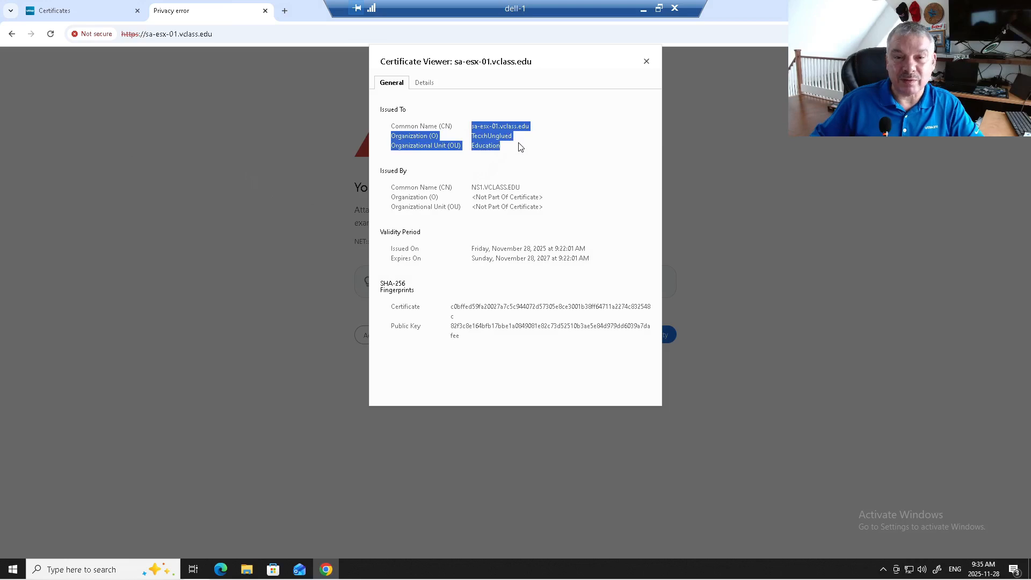
pyautogui.click(478, 188)
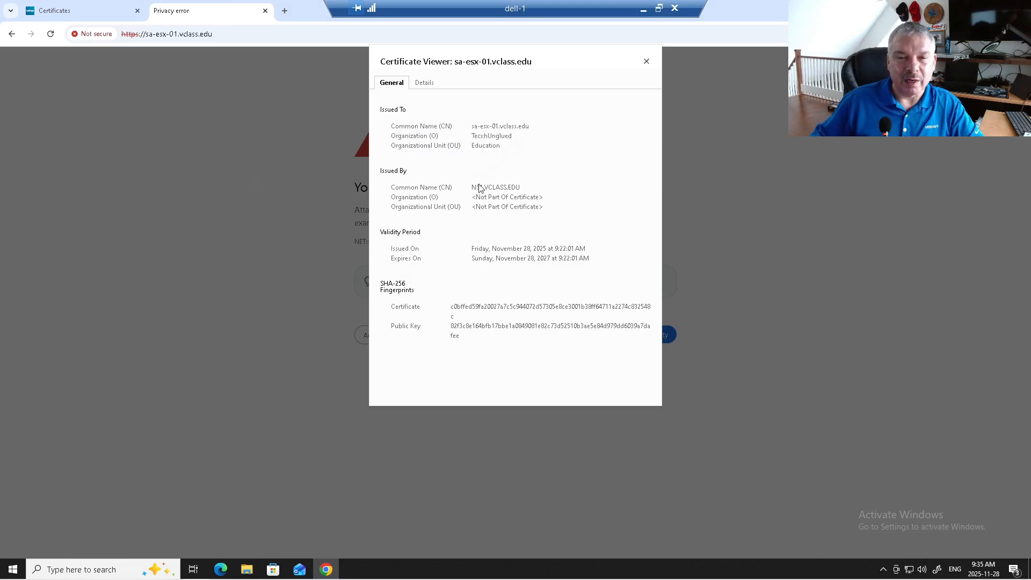
pyautogui.moveTo(479, 187); pyautogui.dragTo(540, 189)
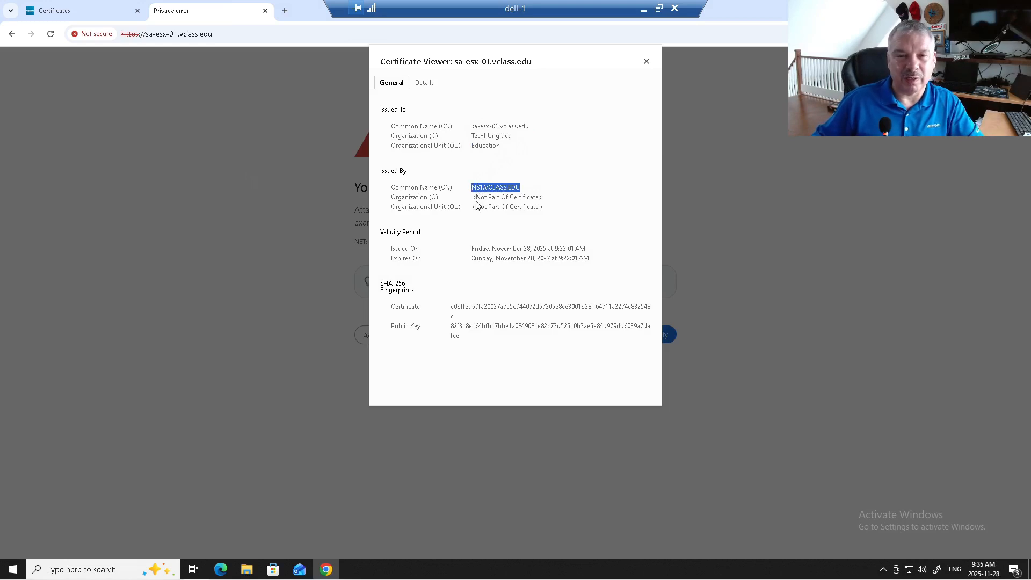
pyautogui.moveTo(471, 199); pyautogui.dragTo(543, 212)
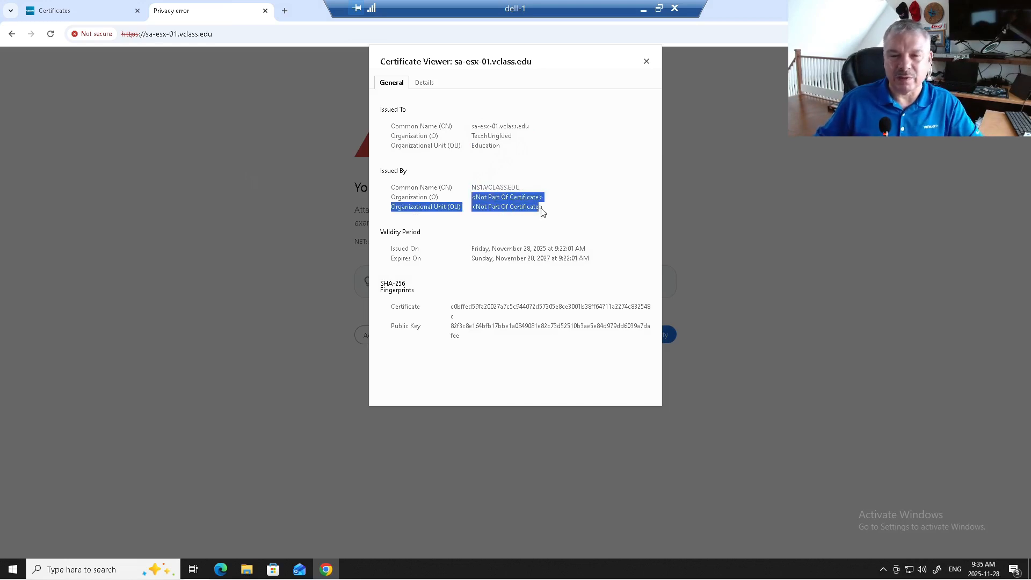
pyautogui.click(646, 61)
pyautogui.click(104, 12)
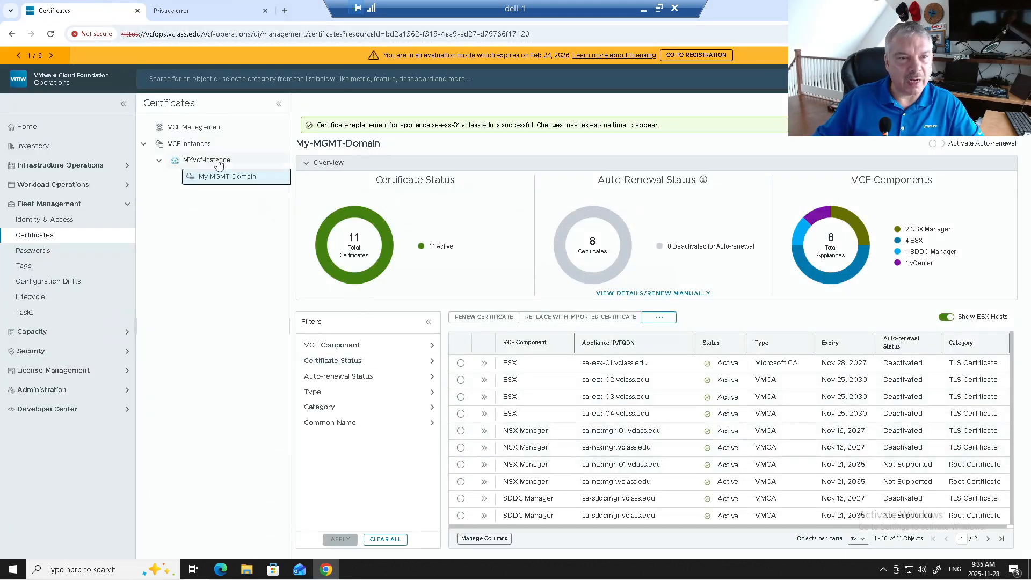
# - Show the VCF Management certificates, listing its six management appliance certificates
pyautogui.click(205, 131)
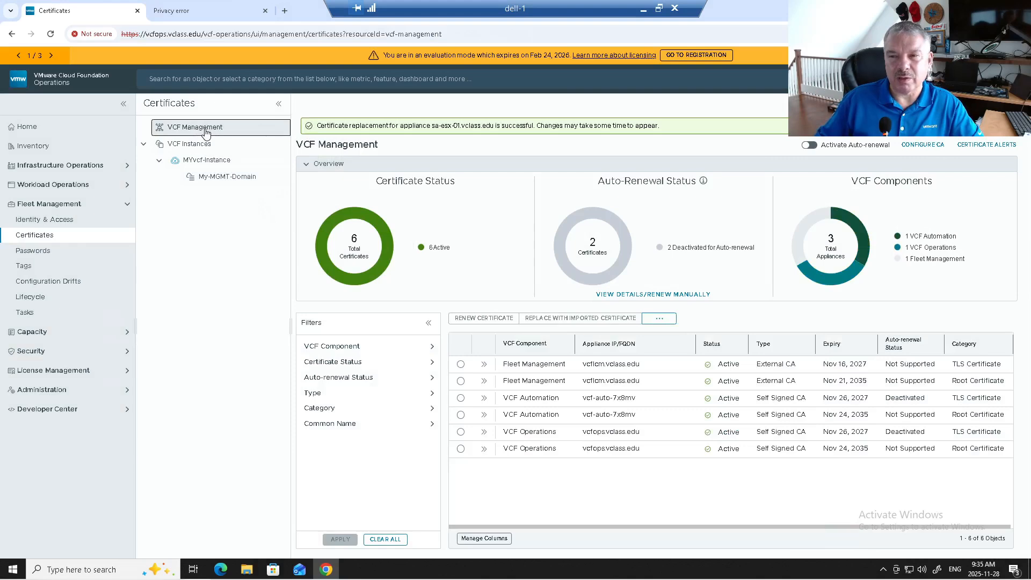